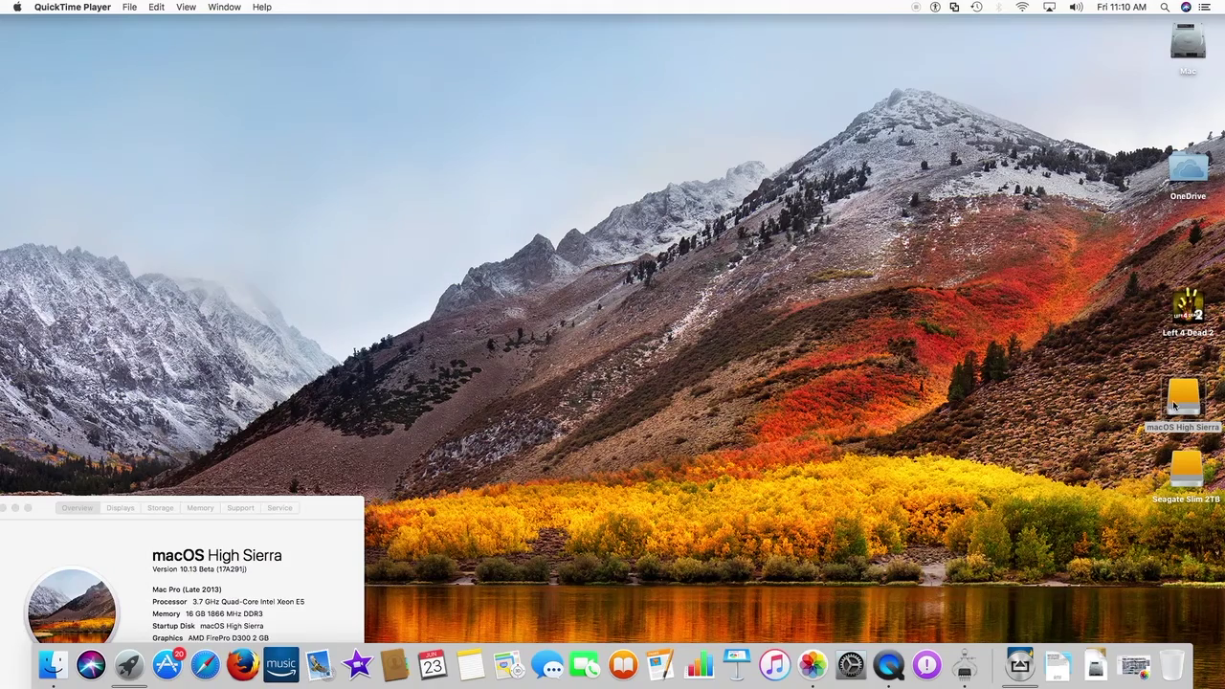
Step: Check the macOS High Sierra drive's info to see its format, then close the window
right_click(1179, 402)
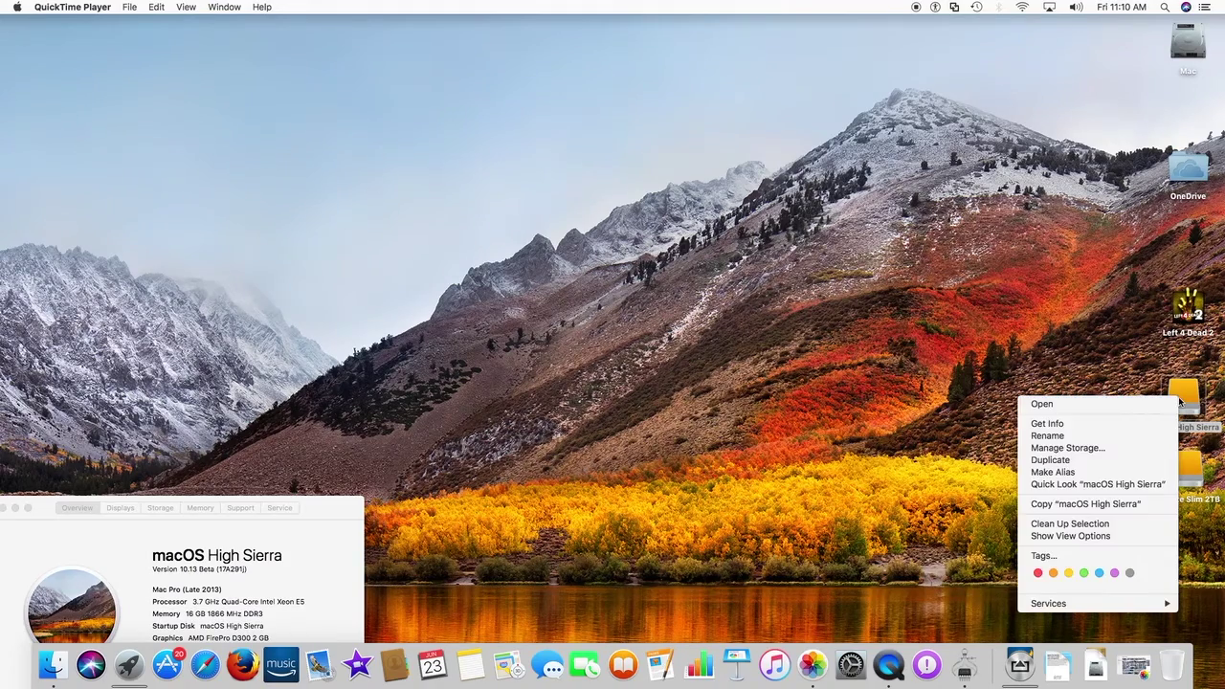
click(1164, 426)
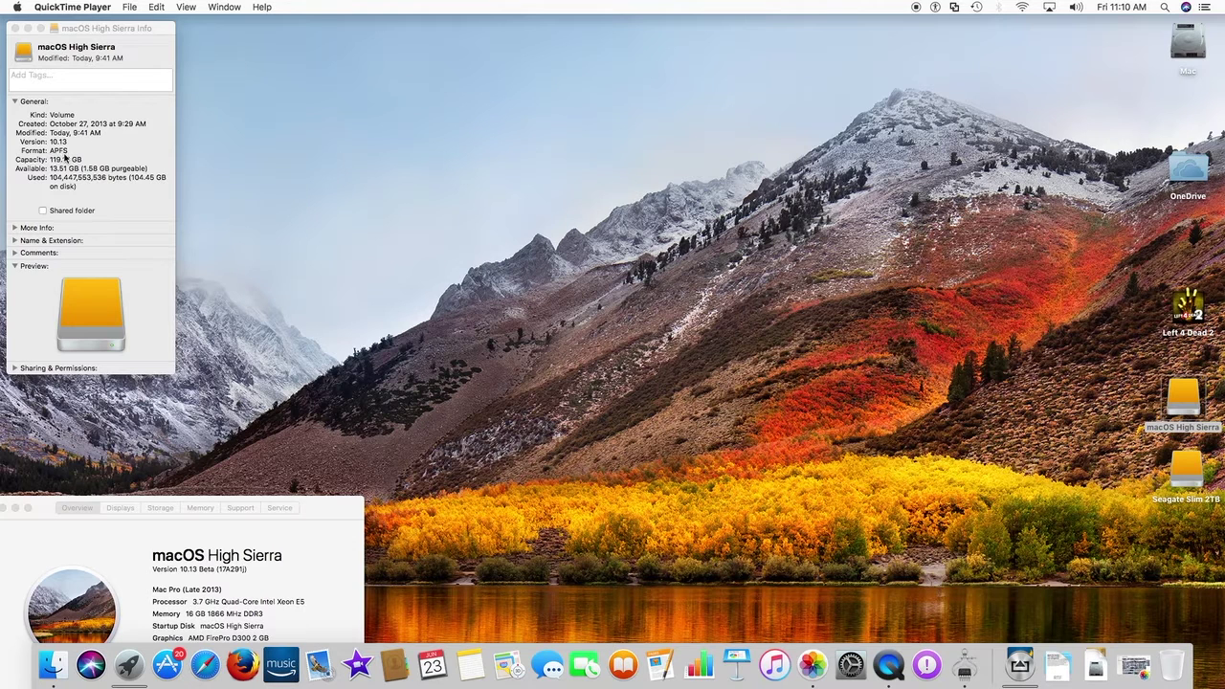
click(14, 28)
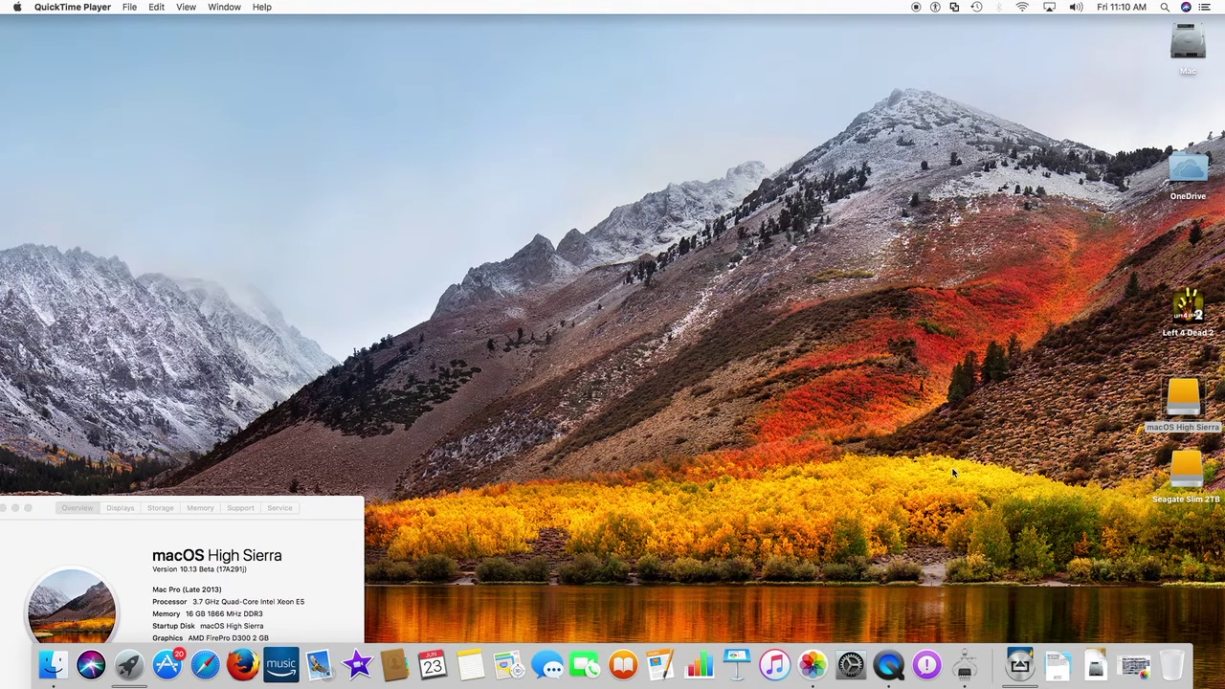
Step: Play a Vintage Prints slideshow of 29 selected sky photos from My Photo Stream
click(814, 666)
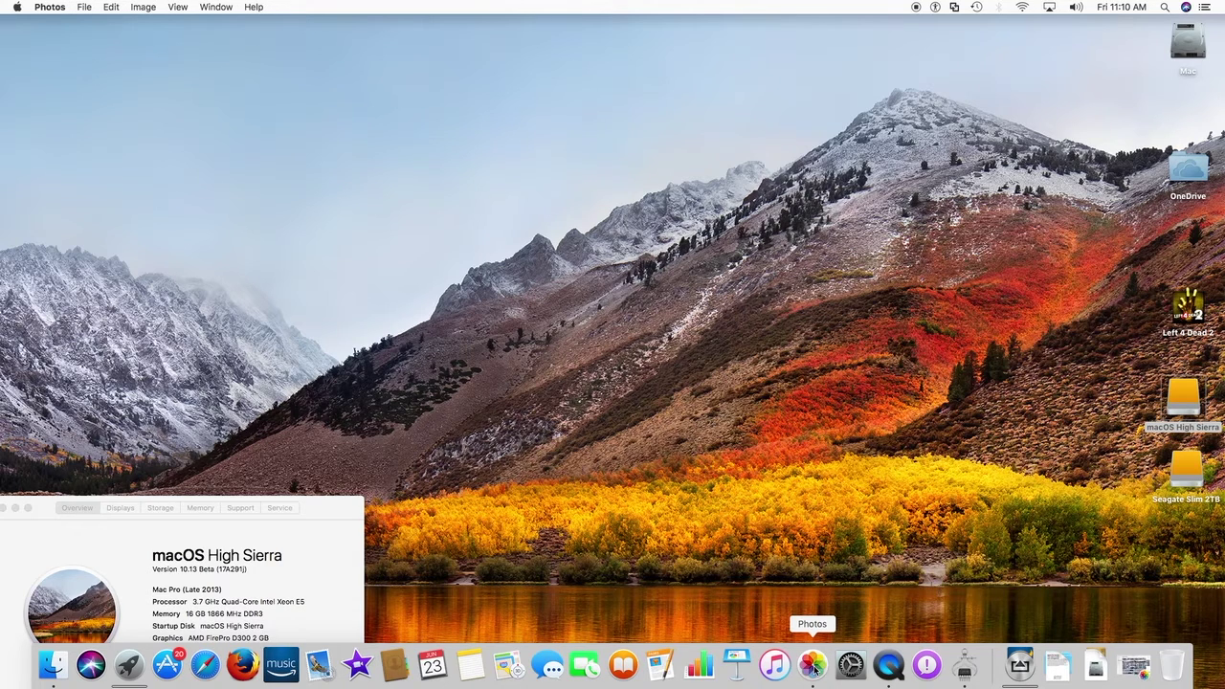
click(1134, 665)
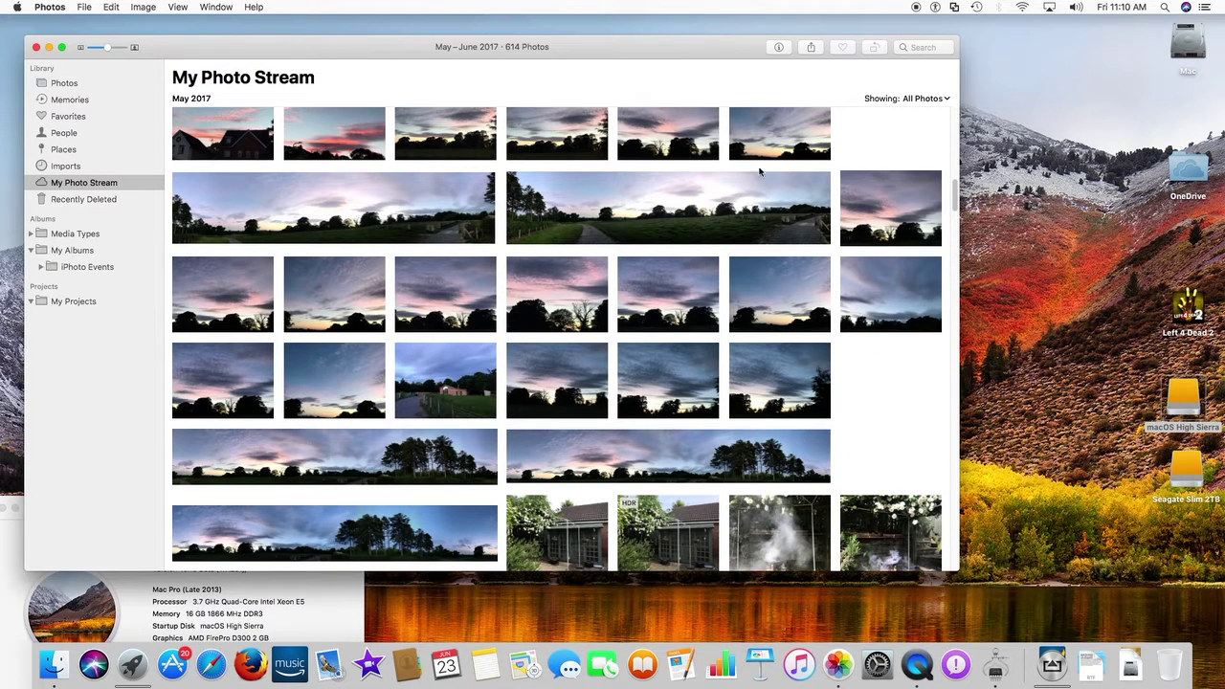
click(895, 127)
drag(896, 126, 215, 520)
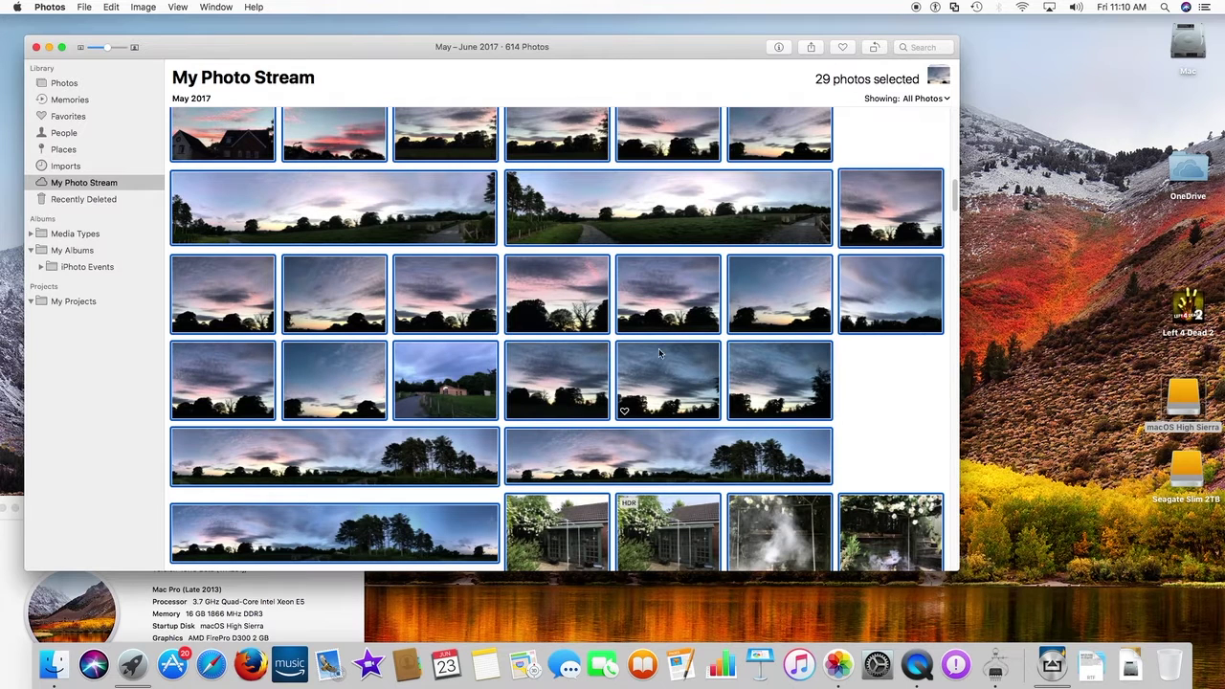
right_click(727, 447)
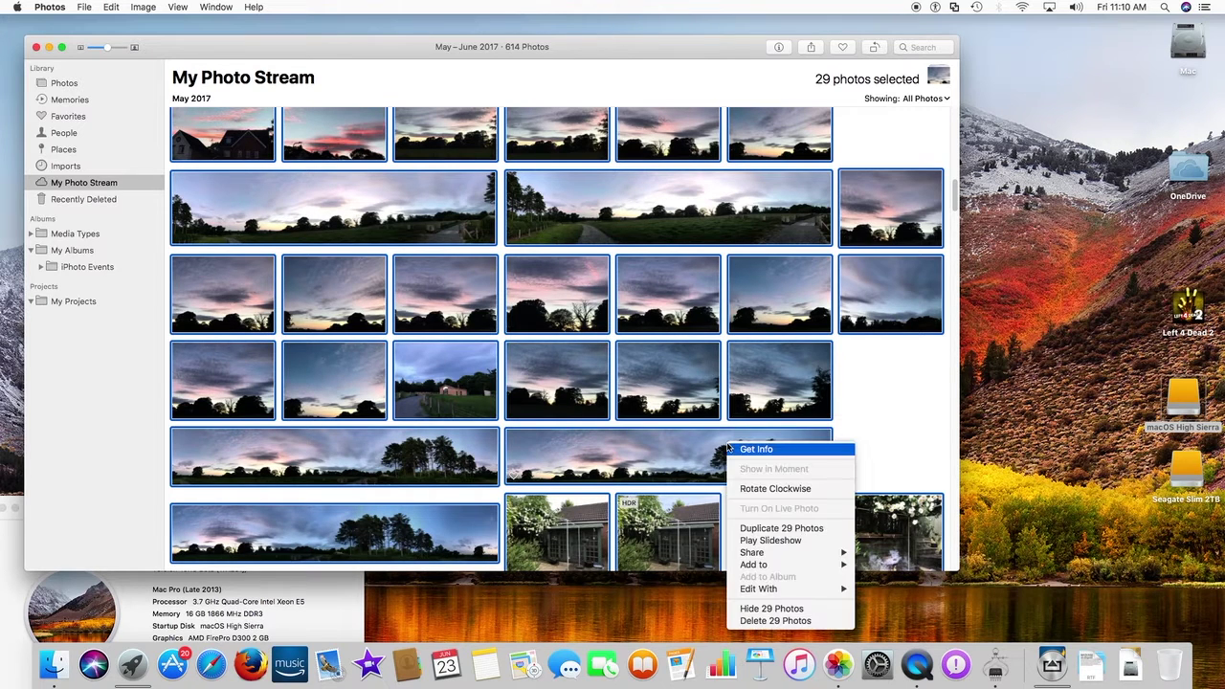
click(797, 545)
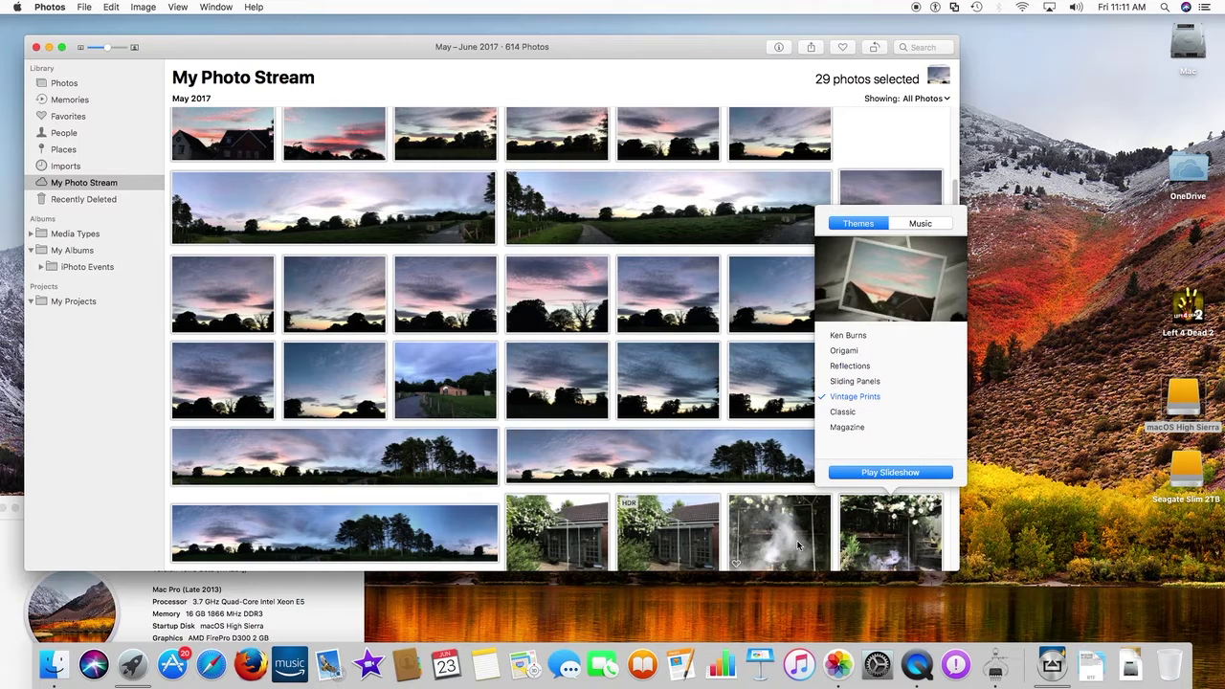
click(904, 472)
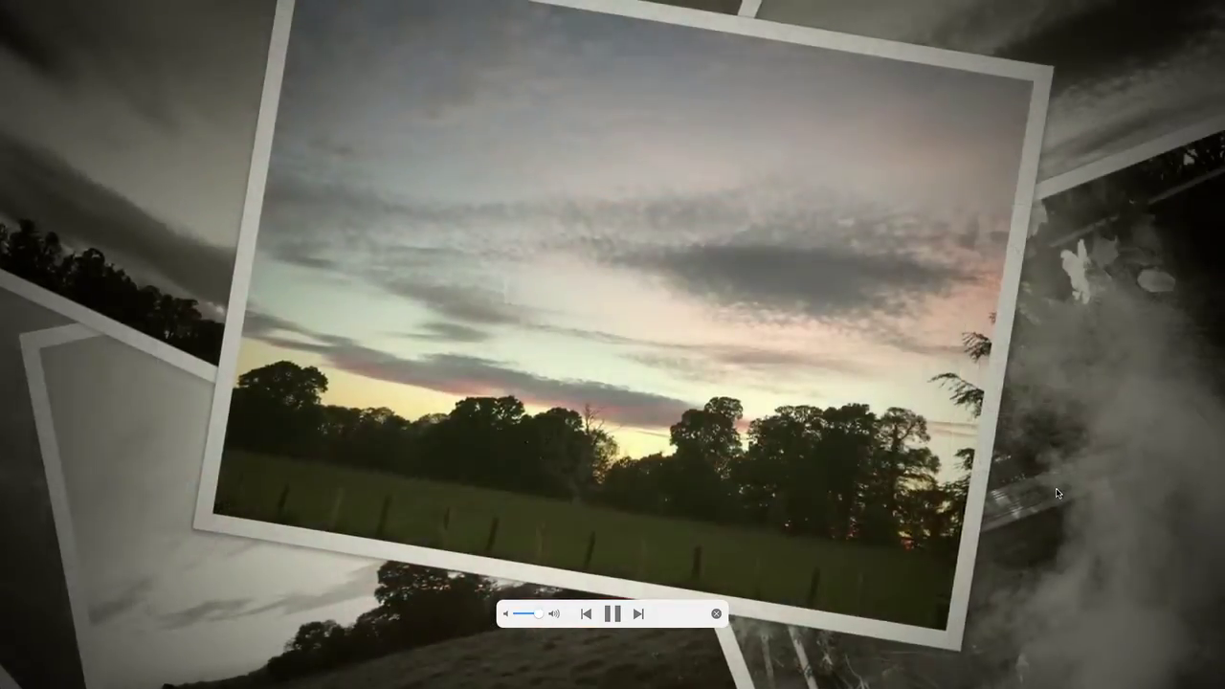
Step: Leave the slideshow, deselect all, and open the barn-and-field photo on its own
key(Escape)
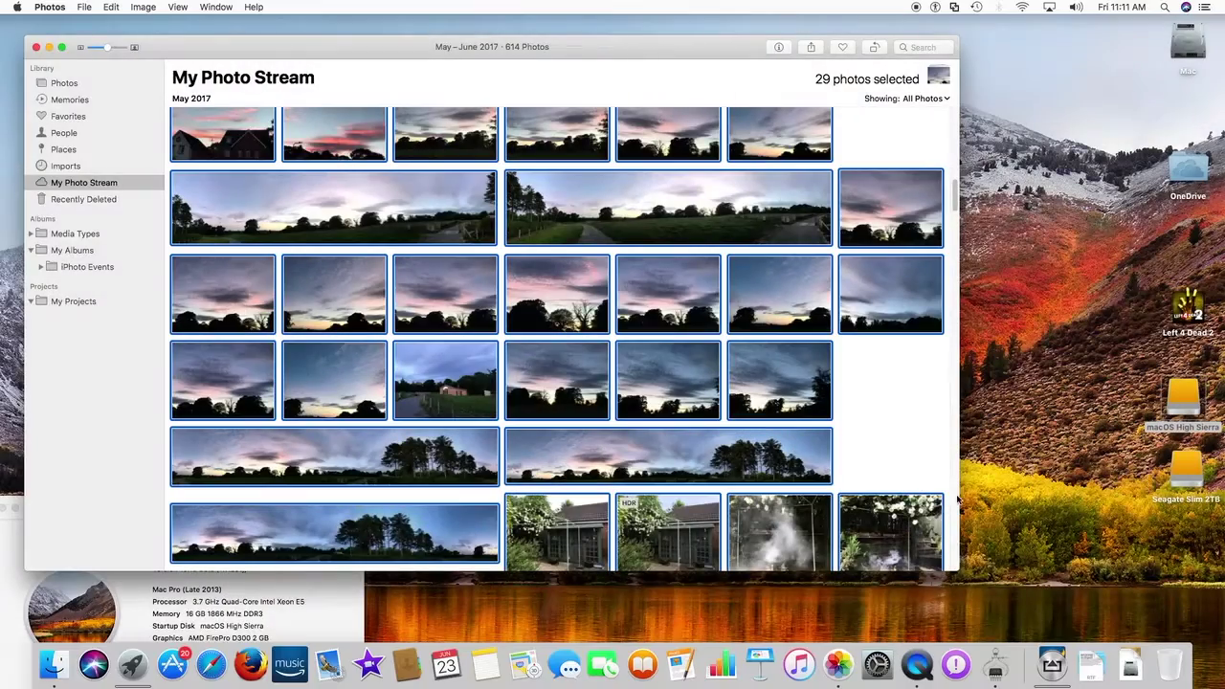
click(899, 433)
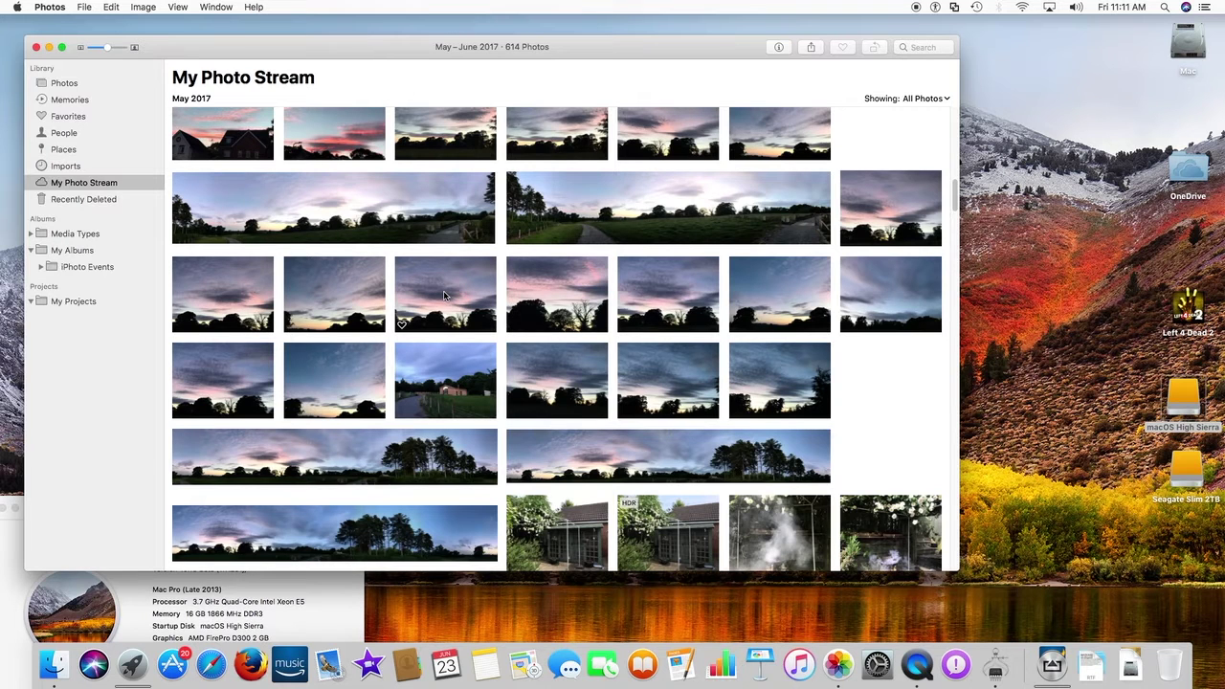
click(465, 382)
double_click(465, 382)
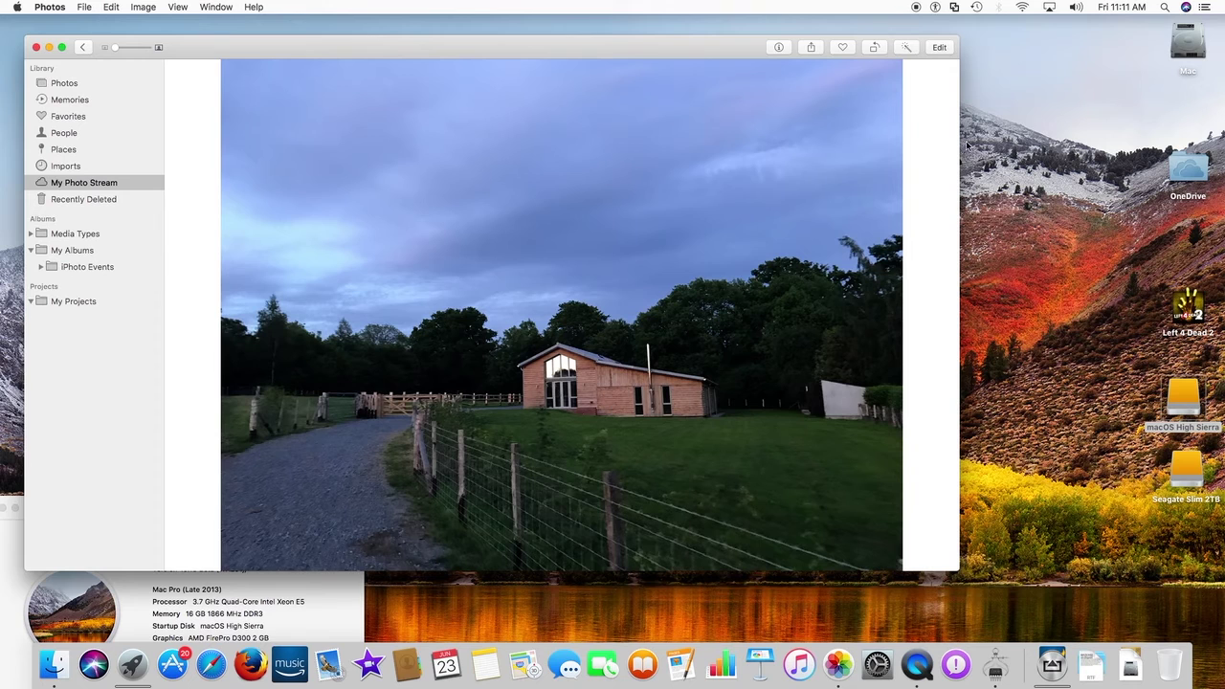
Step: Enter edit mode, look at the Filters and Crop tools, then return to Adjust
click(939, 48)
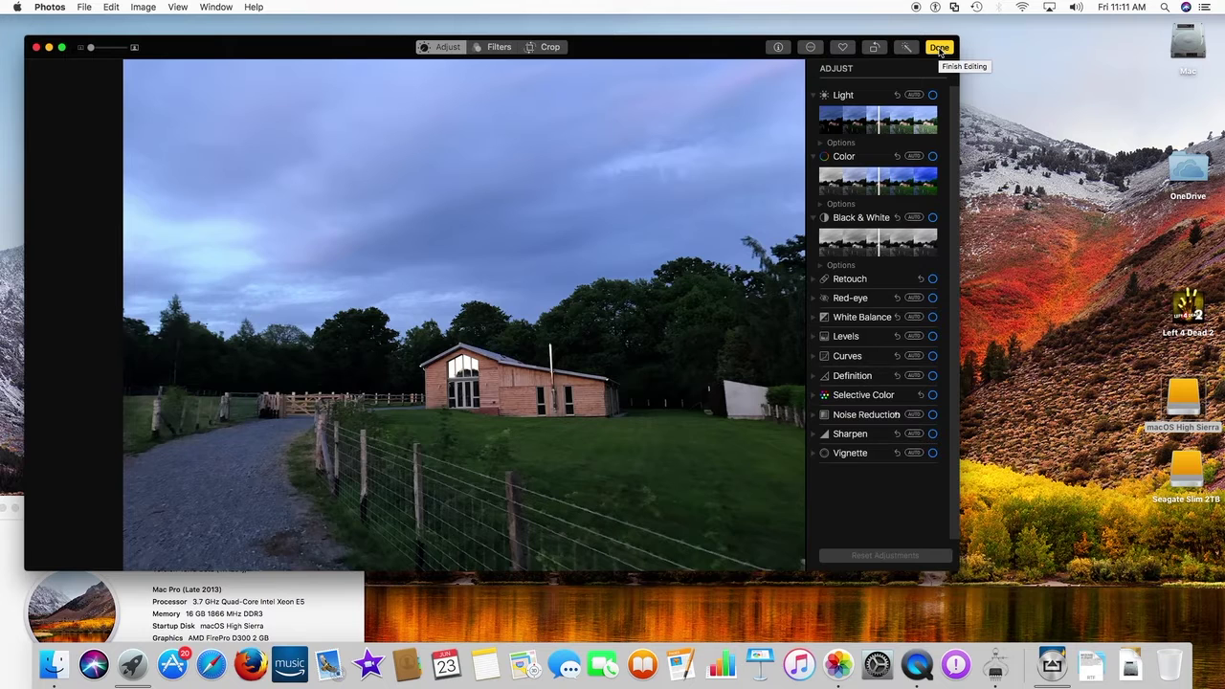
click(499, 48)
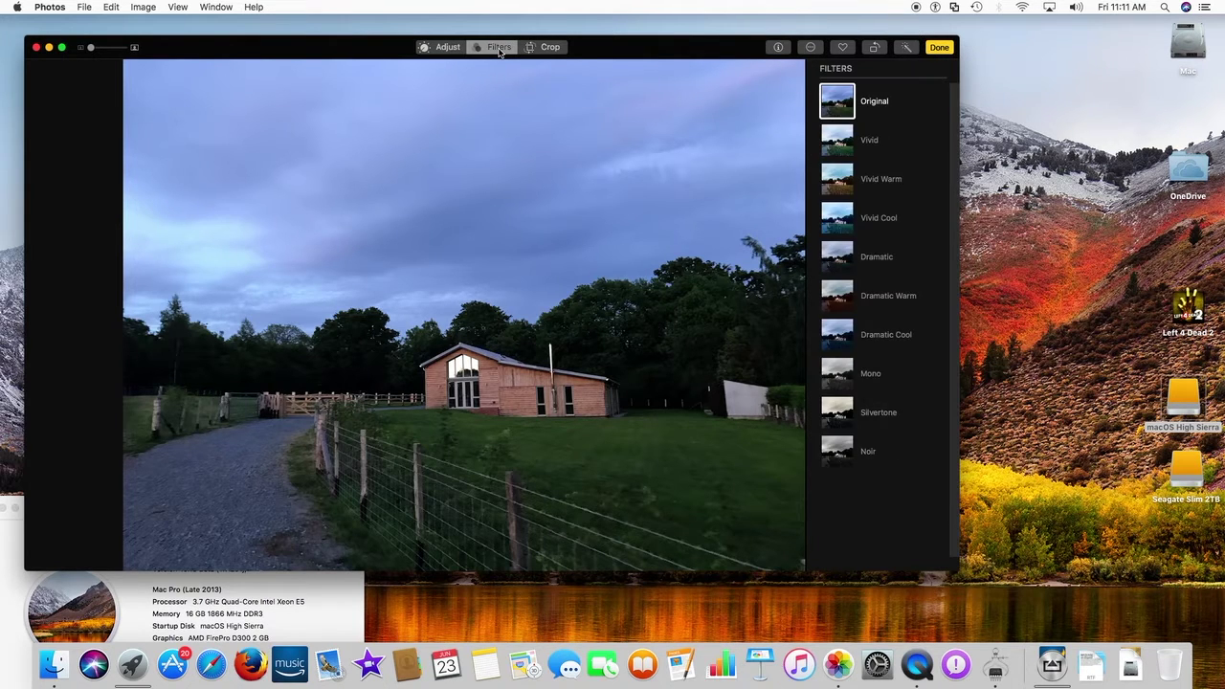
click(547, 48)
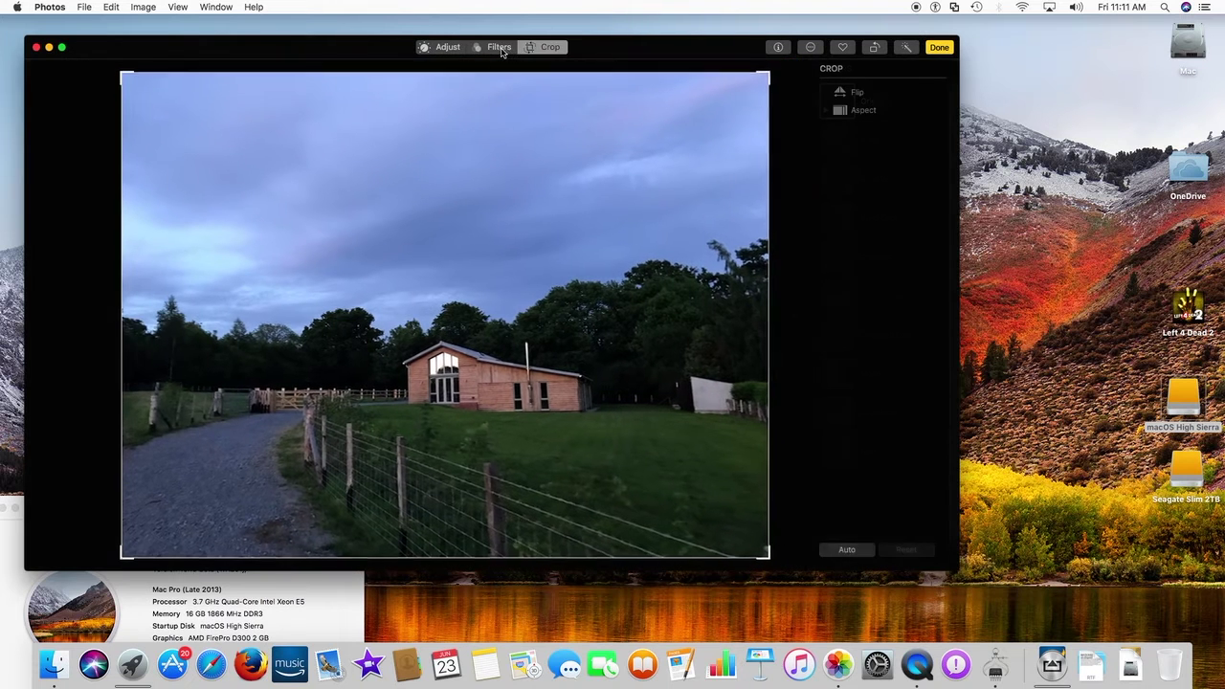
click(447, 48)
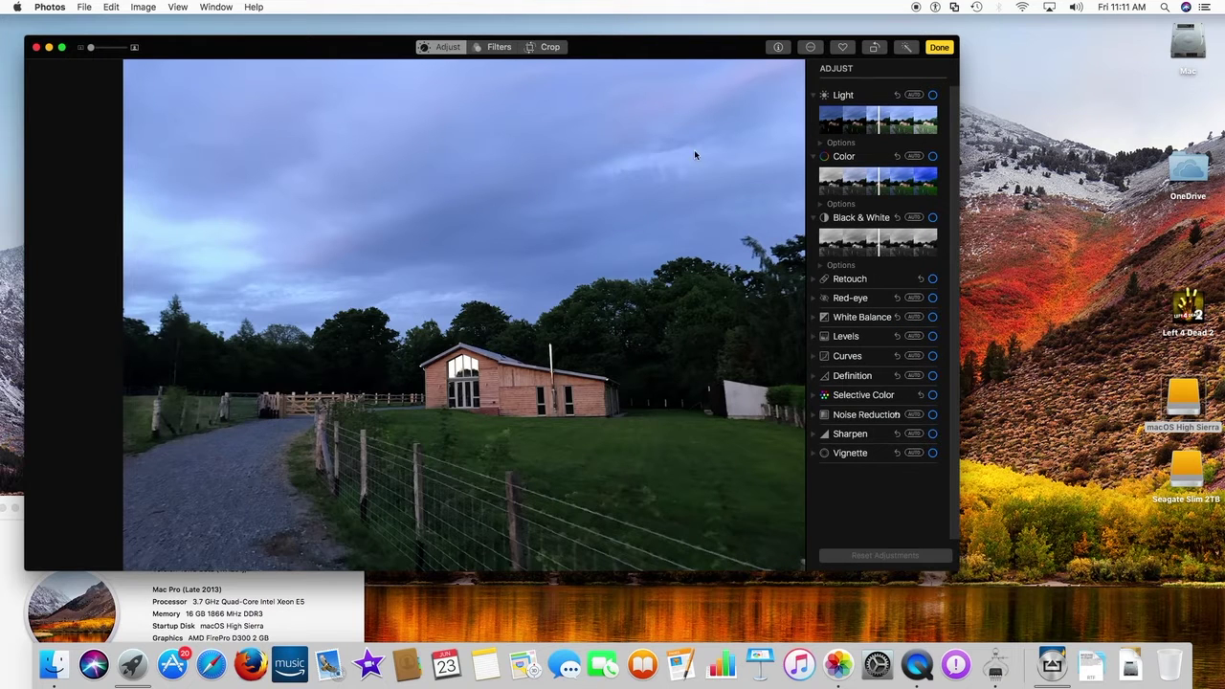
Step: Try the Black & White and automatic colour adjustments, then turn both off again
click(933, 218)
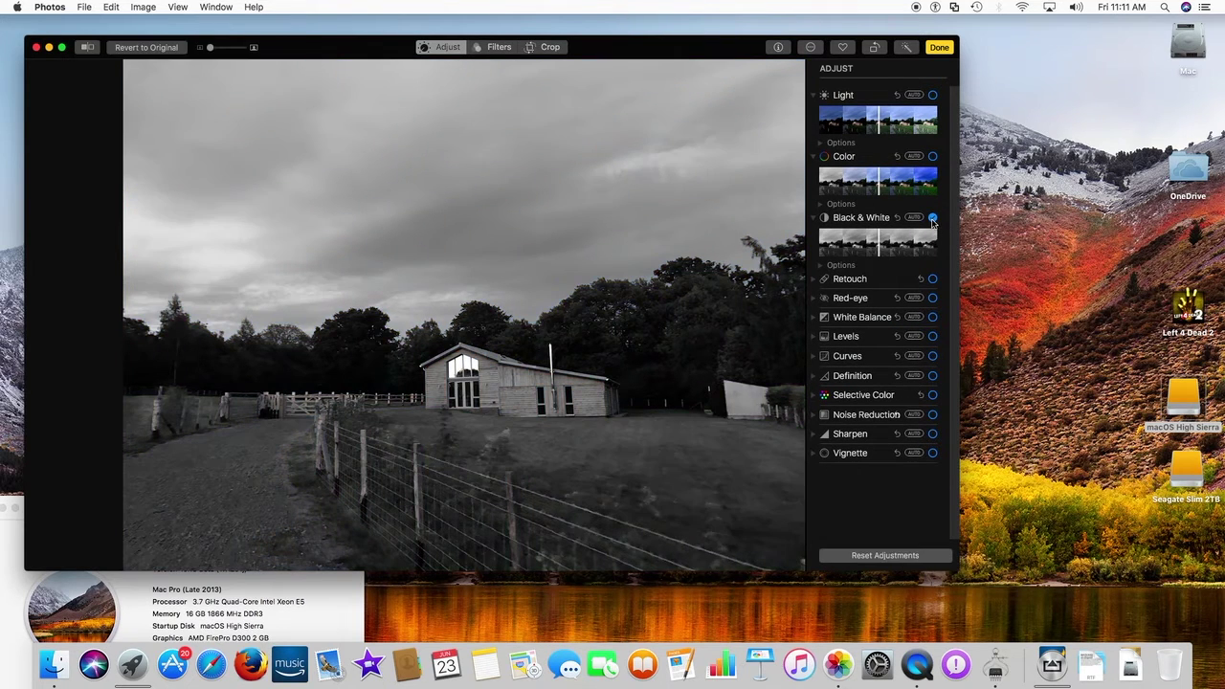
click(932, 218)
click(933, 157)
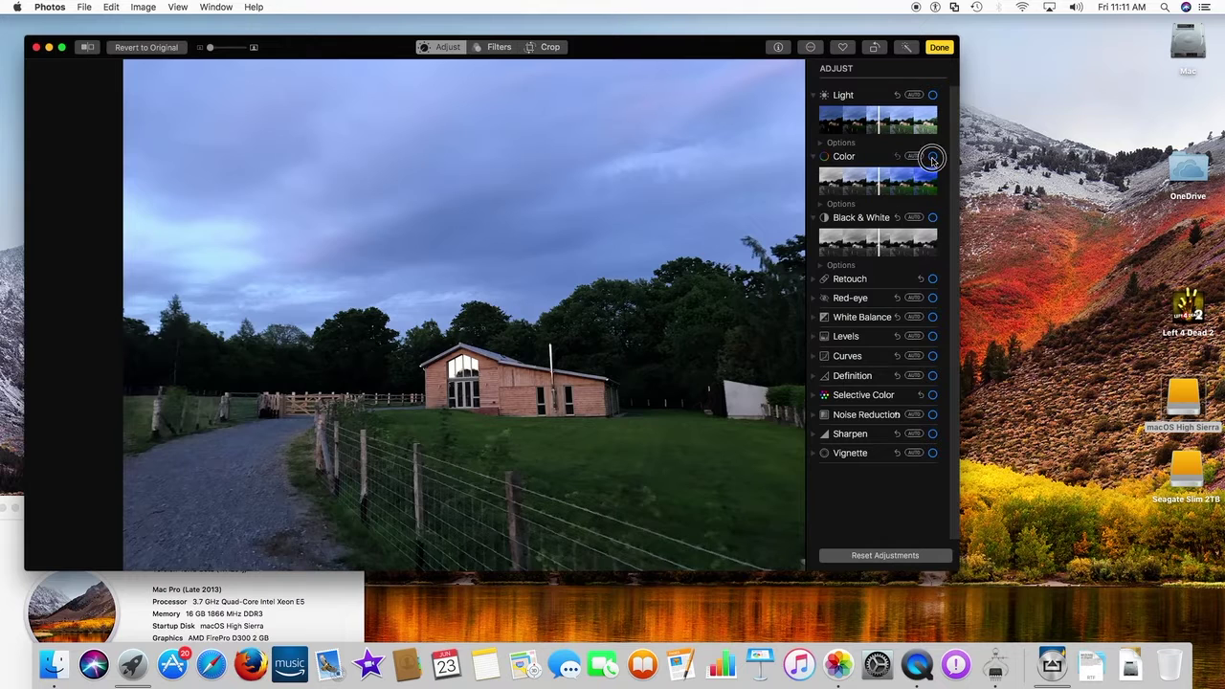
click(933, 157)
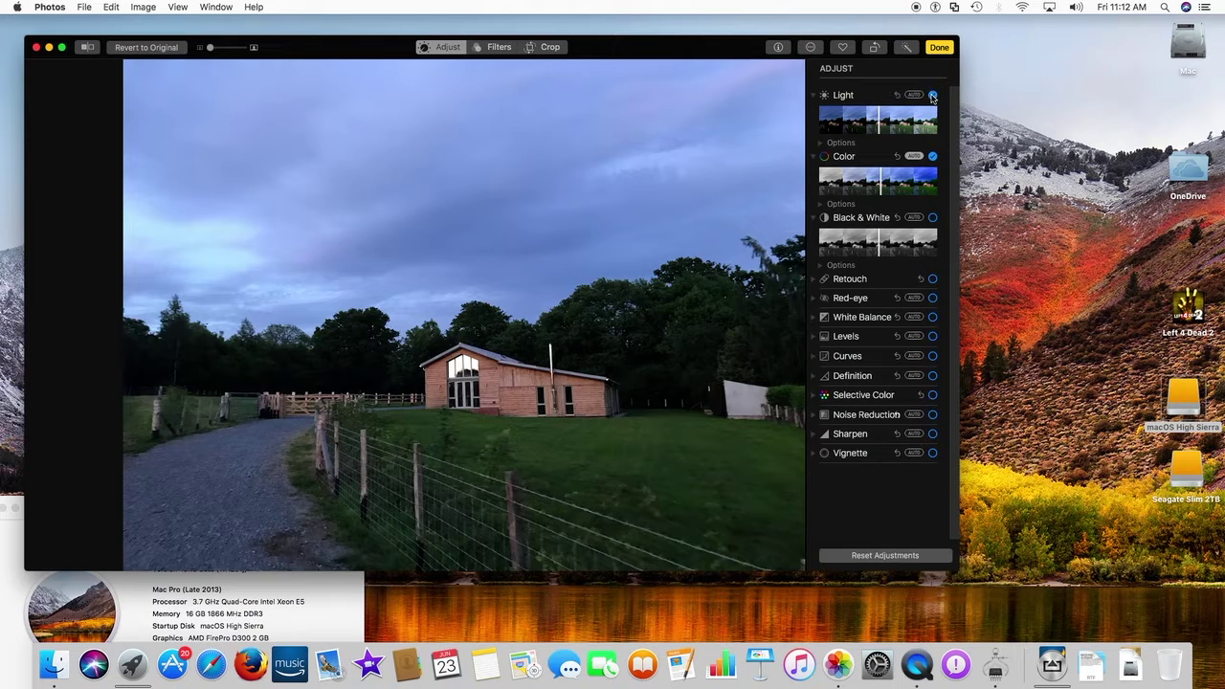
Step: Auto-apply retouch, red-eye, white balance, curves, definition, noise reduction, sharpening and vignette
click(933, 298)
click(933, 317)
click(933, 278)
click(914, 356)
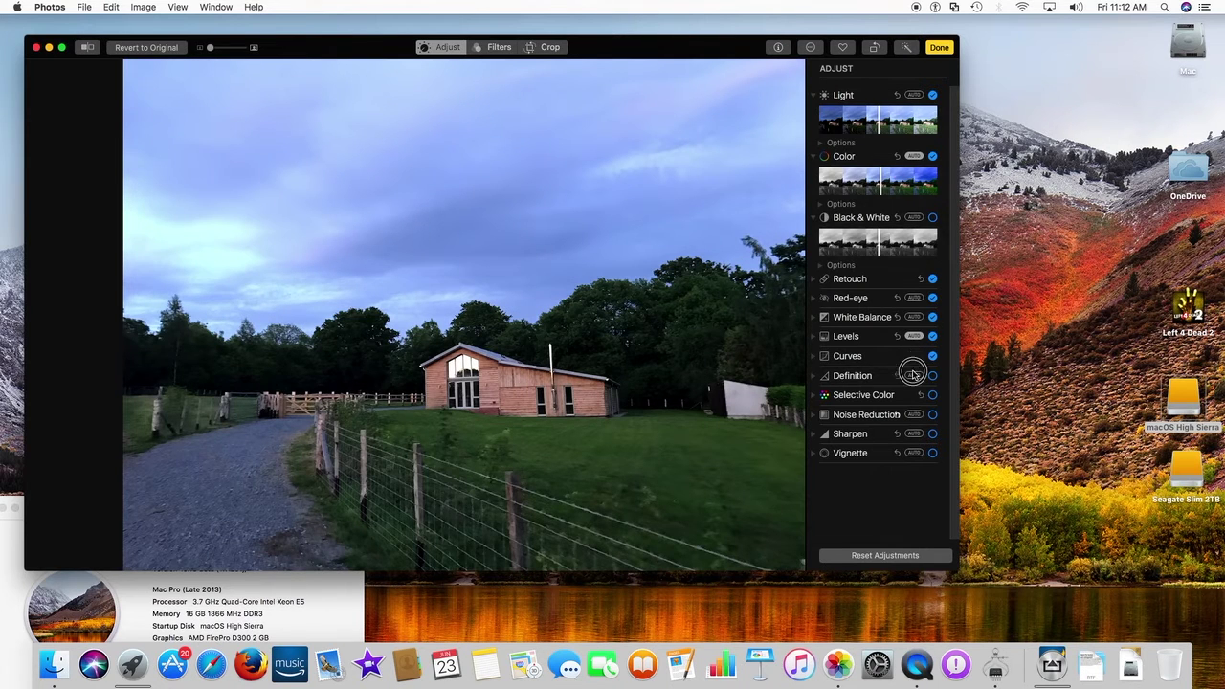
click(915, 375)
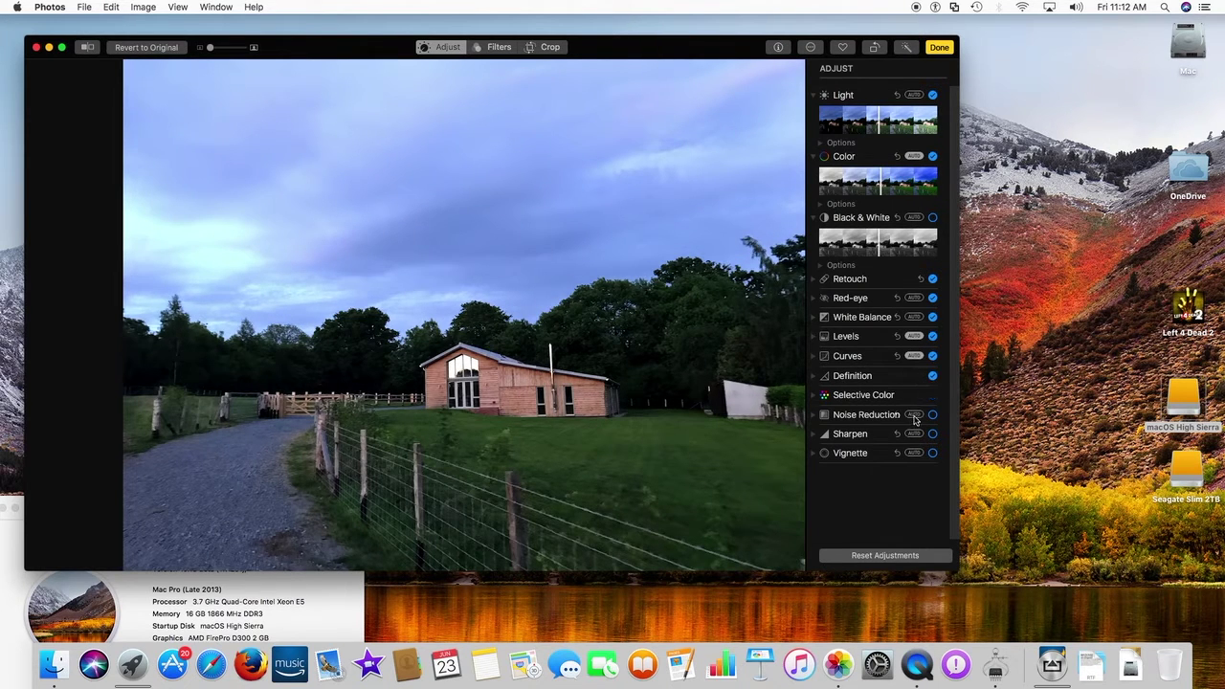
click(913, 414)
click(914, 434)
click(912, 453)
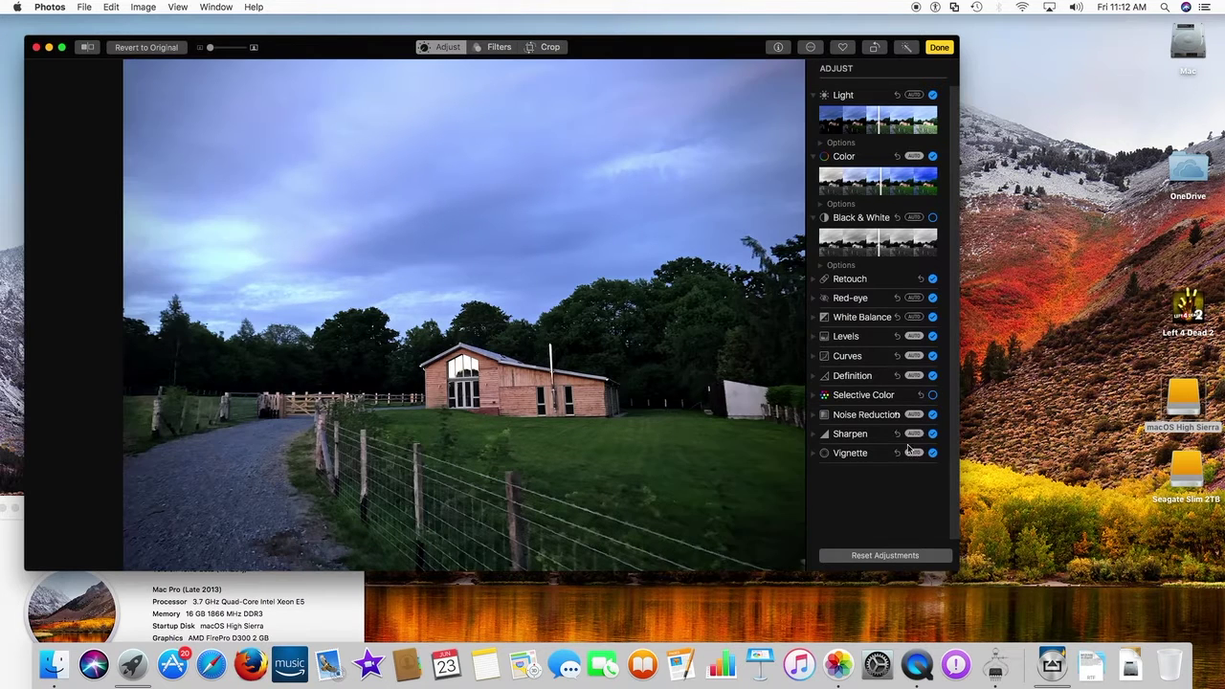
click(913, 317)
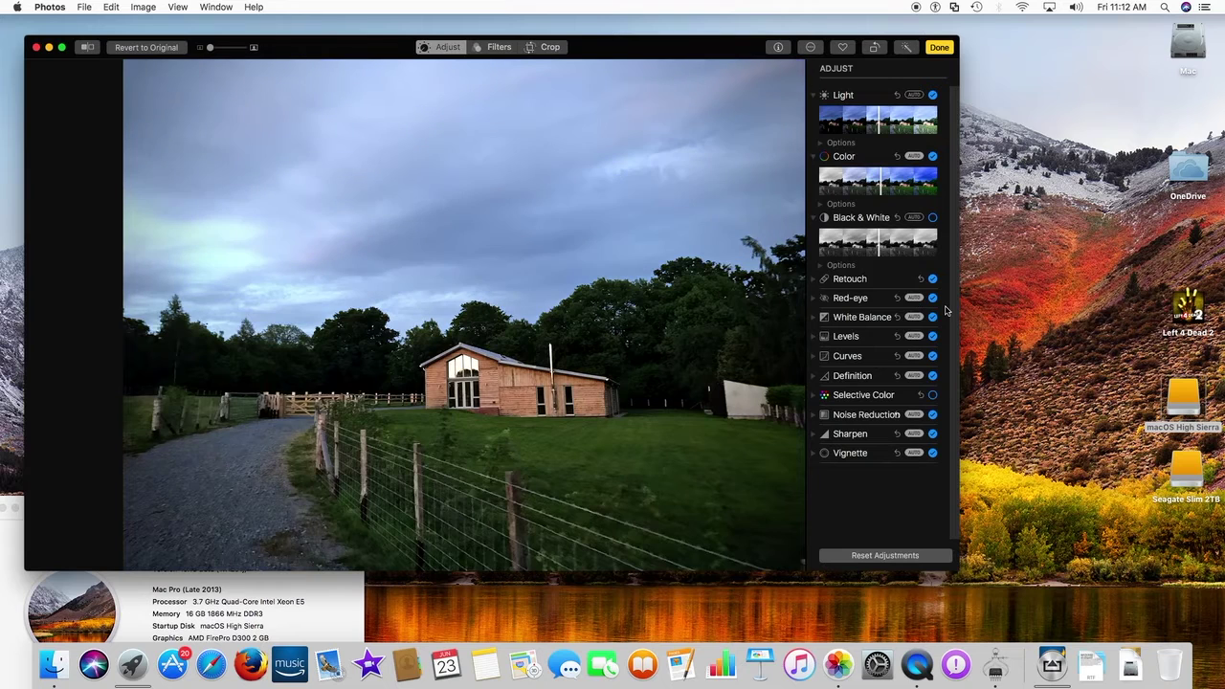
Step: Save the barn photo edits and quit Photos
click(939, 47)
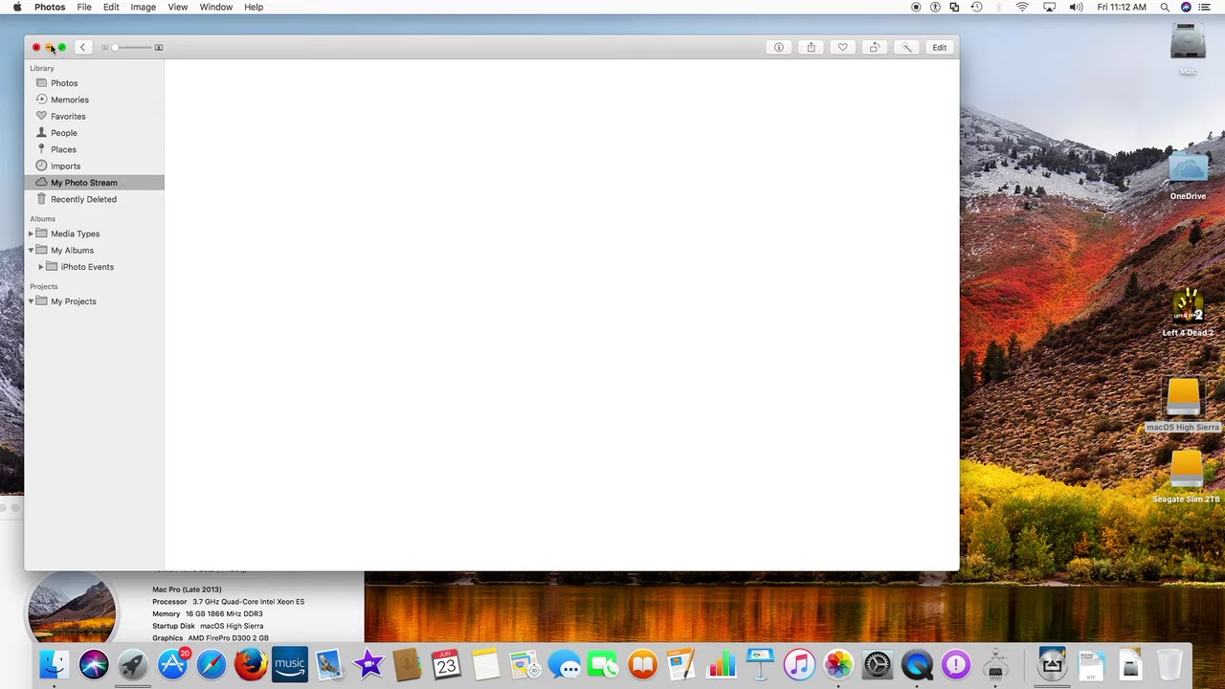
click(50, 7)
click(63, 139)
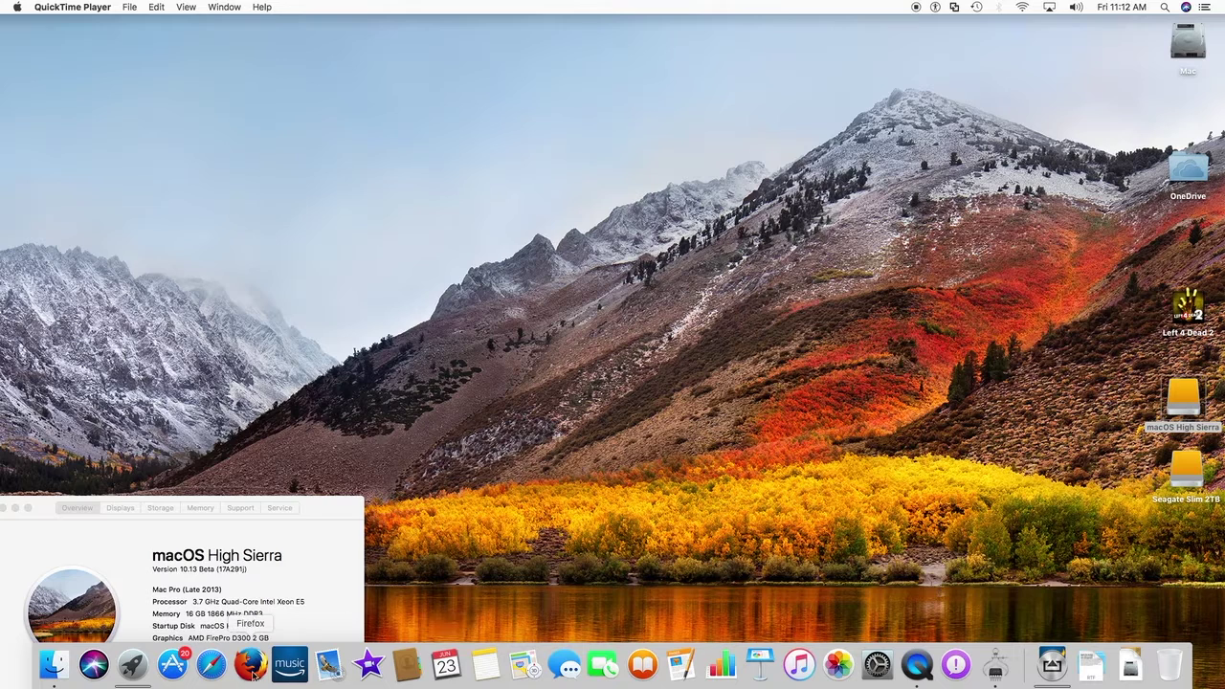
Step: Launch Safari, load apple.com, and switch its carousel to the macOS High Sierra slide
click(213, 665)
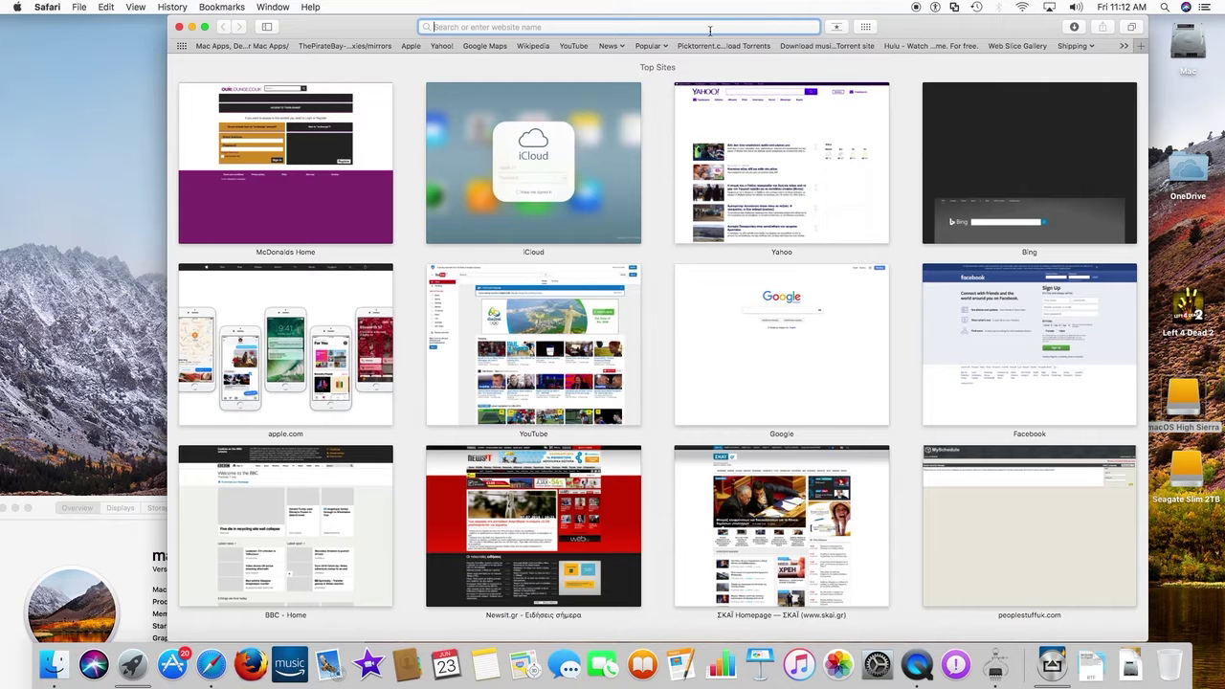
text(apple.com)
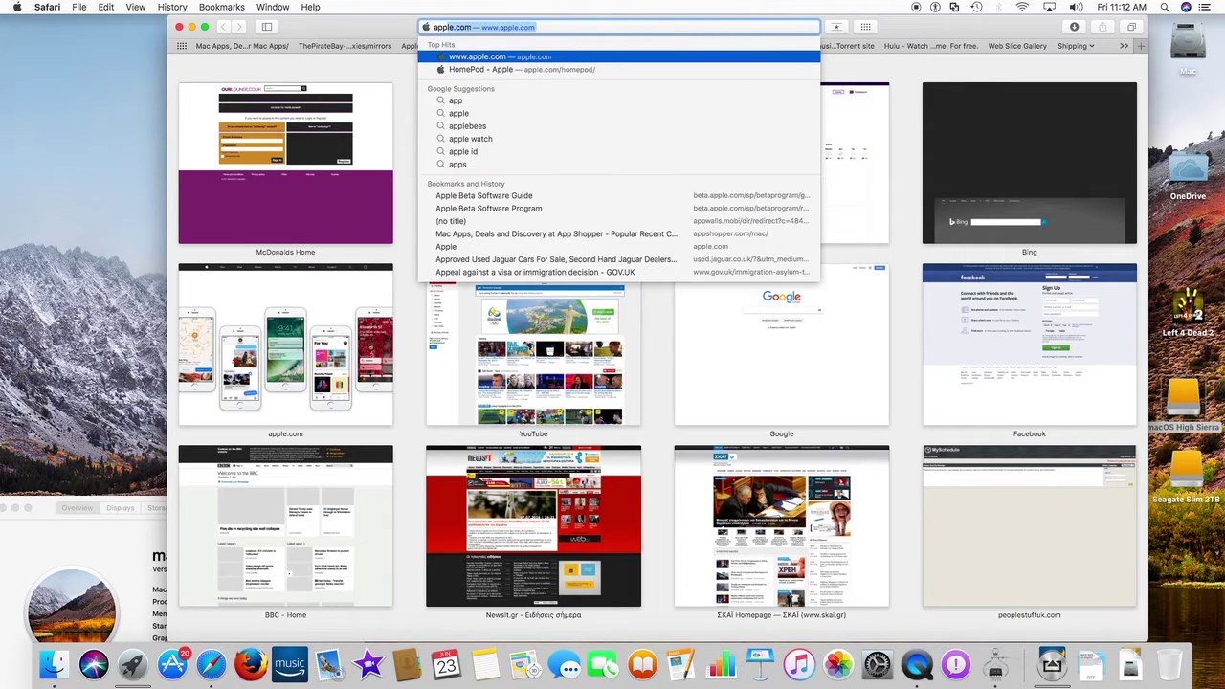
key(Return)
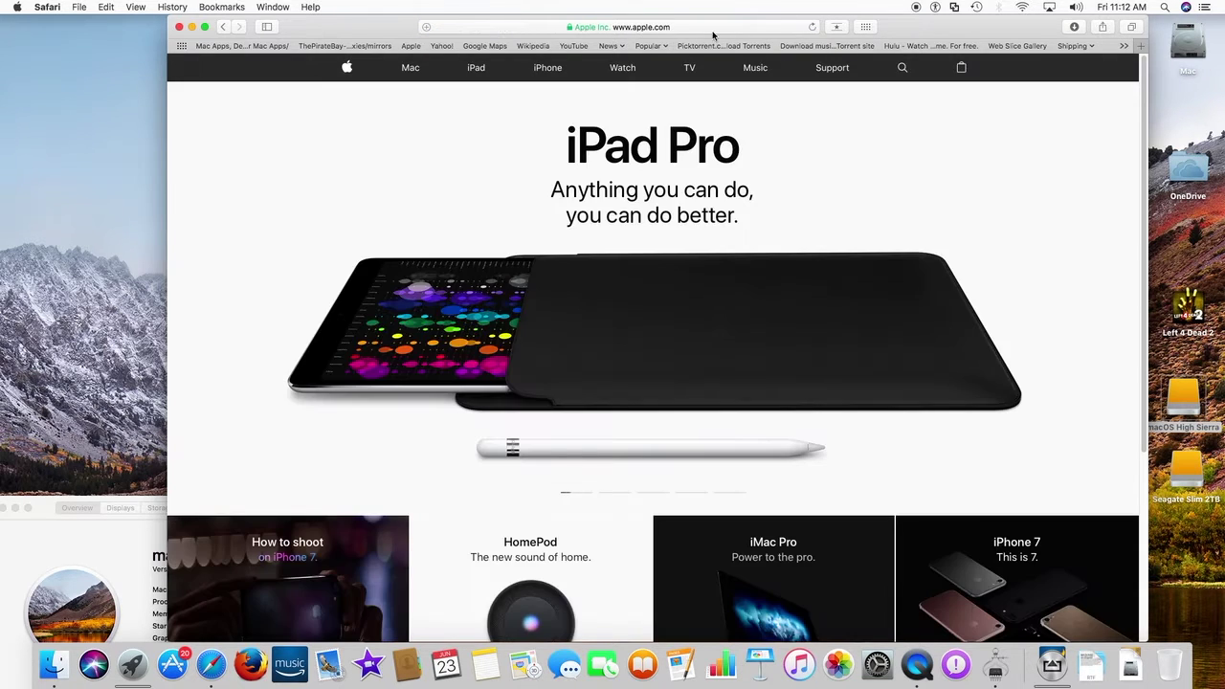
scroll(962, 316, down, 5)
scroll(919, 308, up, 5)
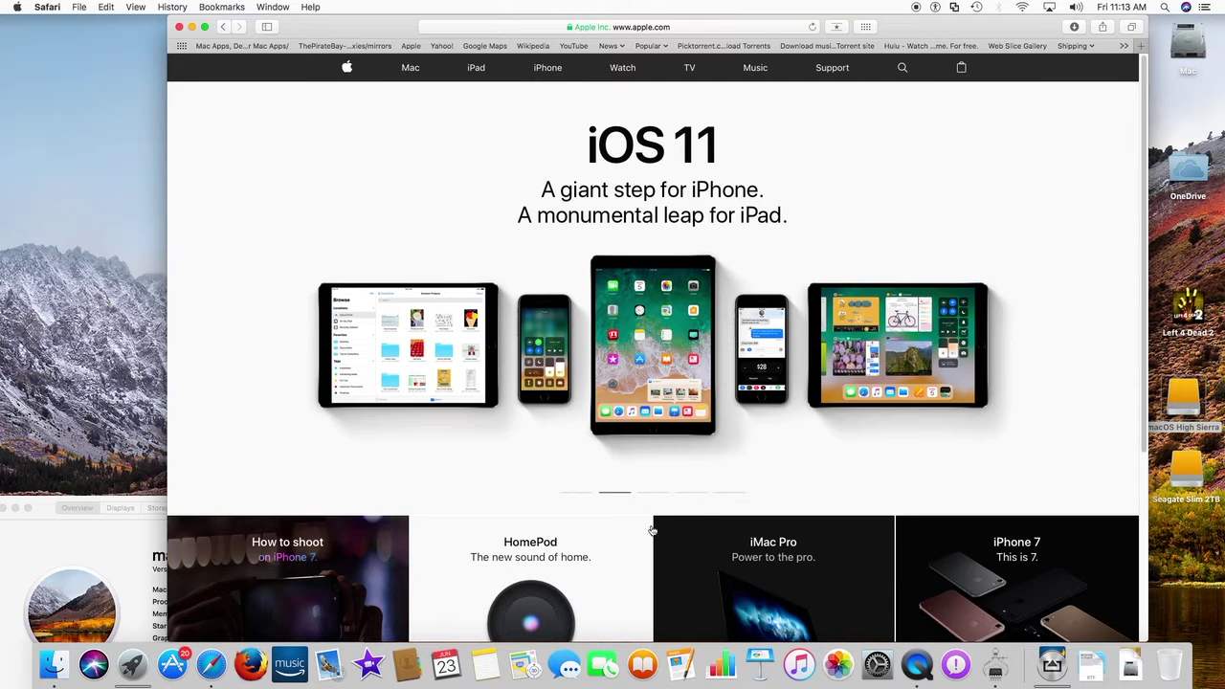
click(654, 494)
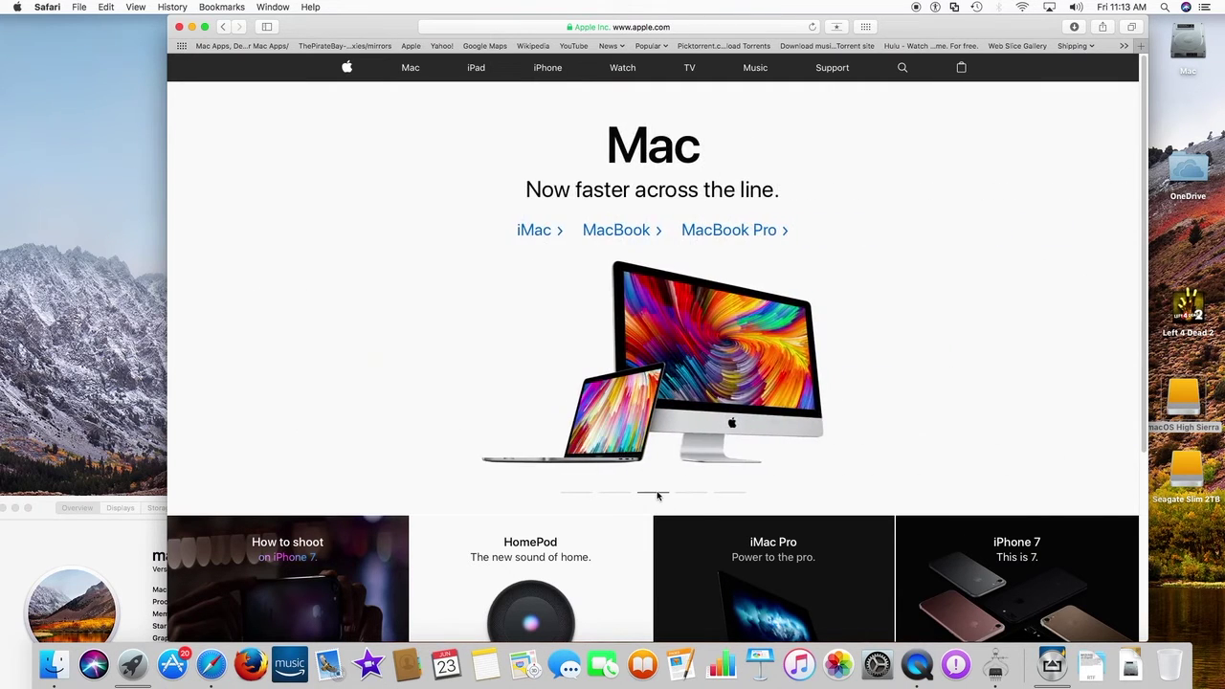
click(686, 494)
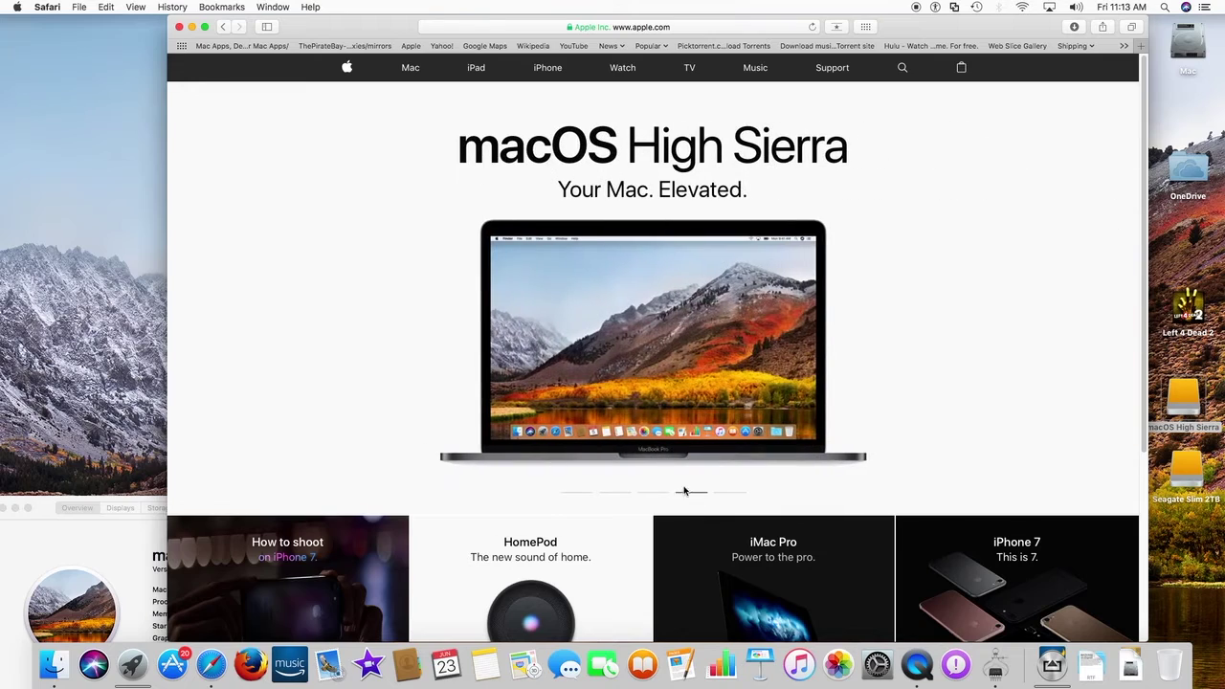
Step: Open the macOS High Sierra preview page and scroll through its feature sections
click(674, 373)
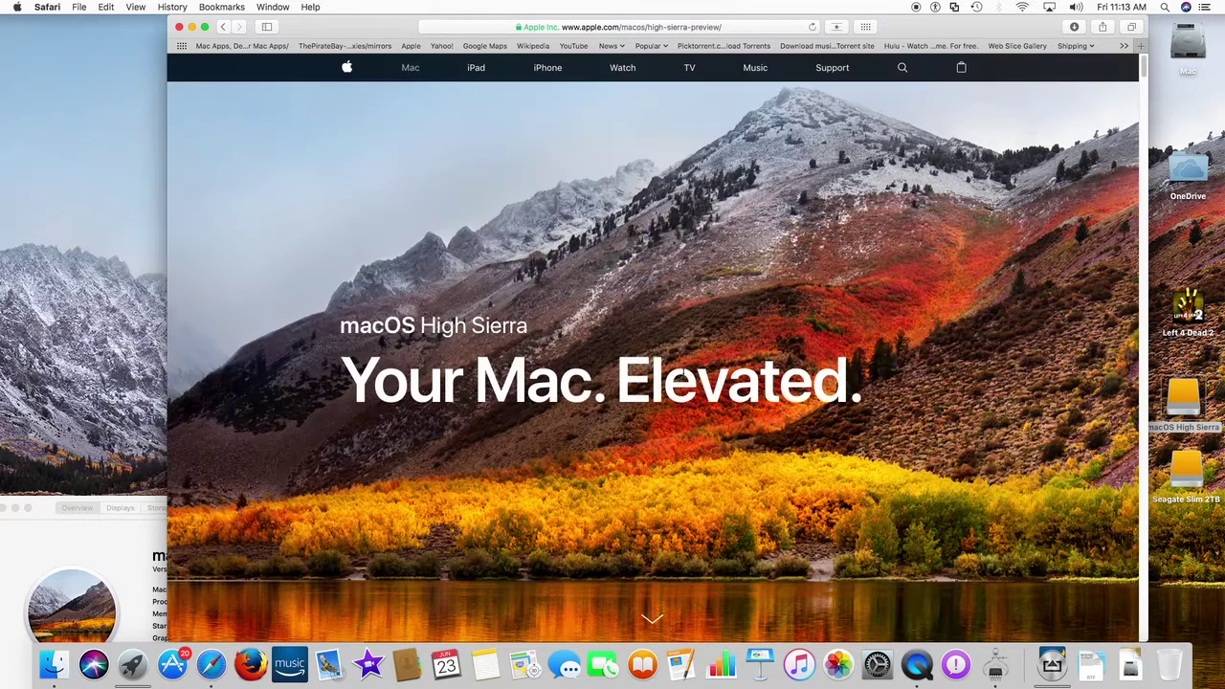
scroll(678, 377, down, 10)
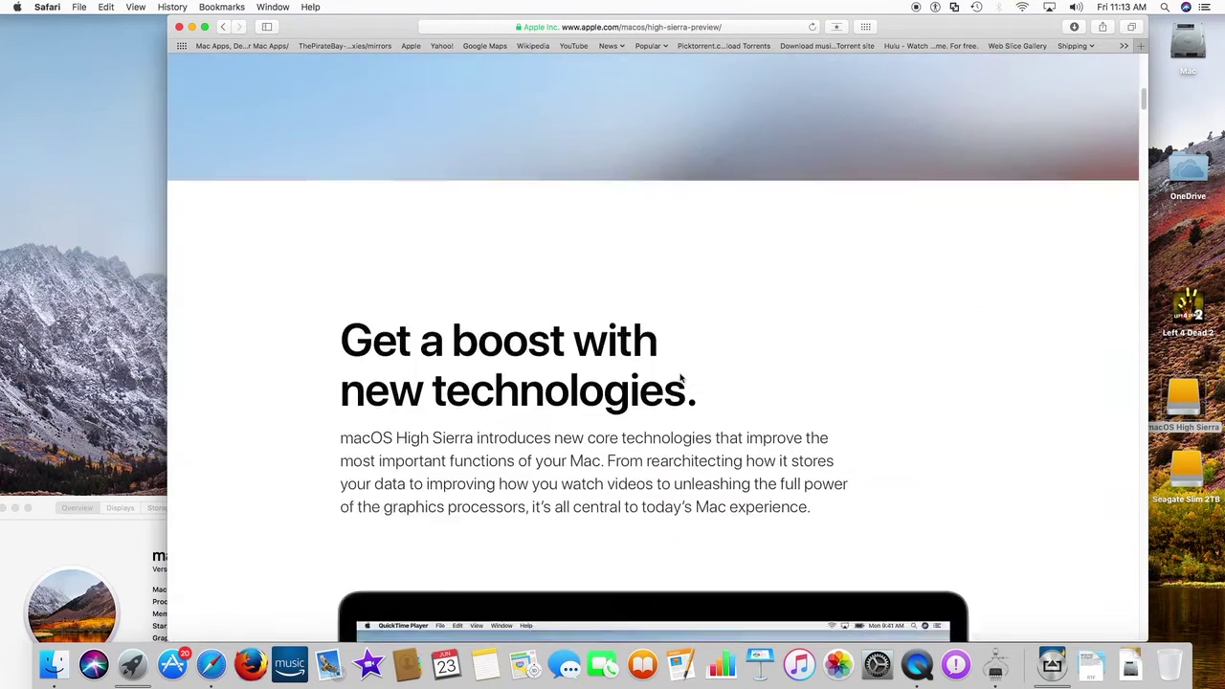
scroll(680, 377, down, 10)
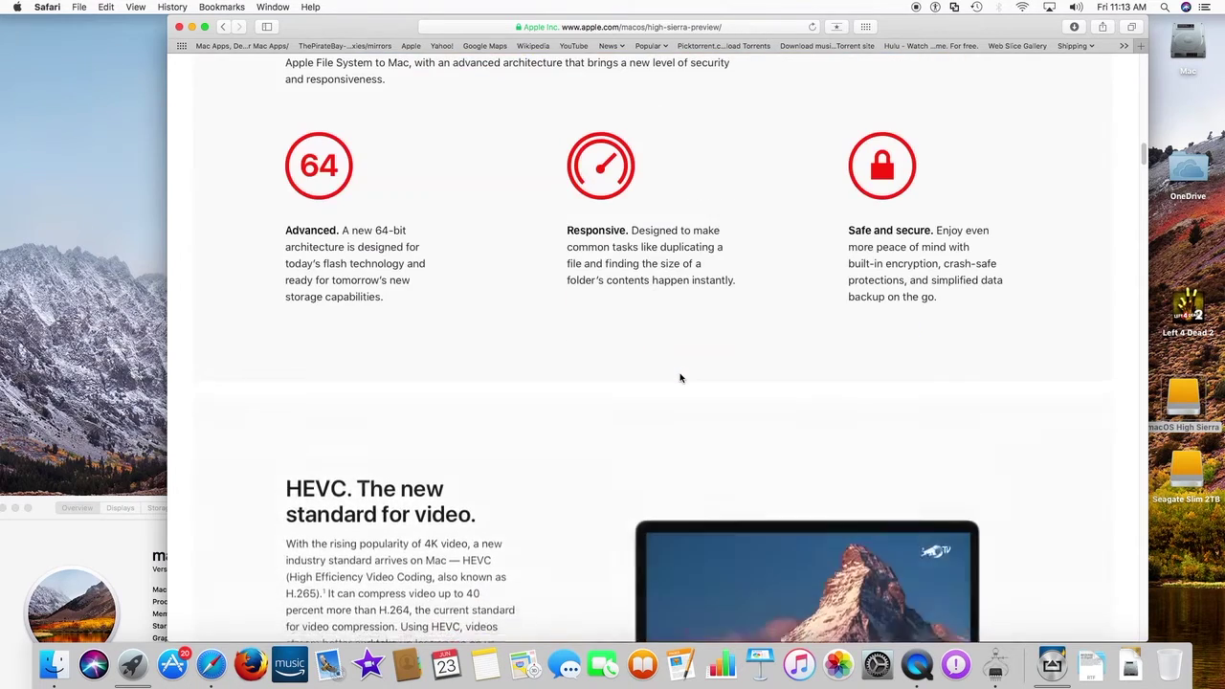
scroll(681, 378, down, 1)
scroll(680, 378, down, 10)
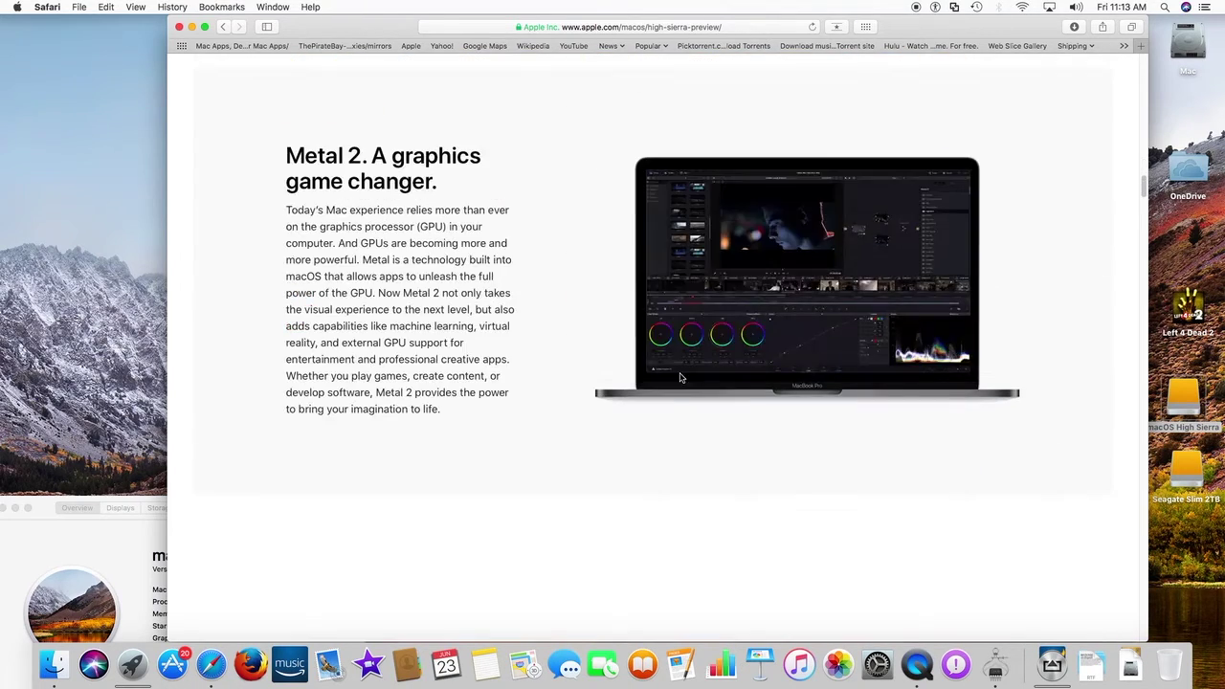
scroll(680, 378, down, 10)
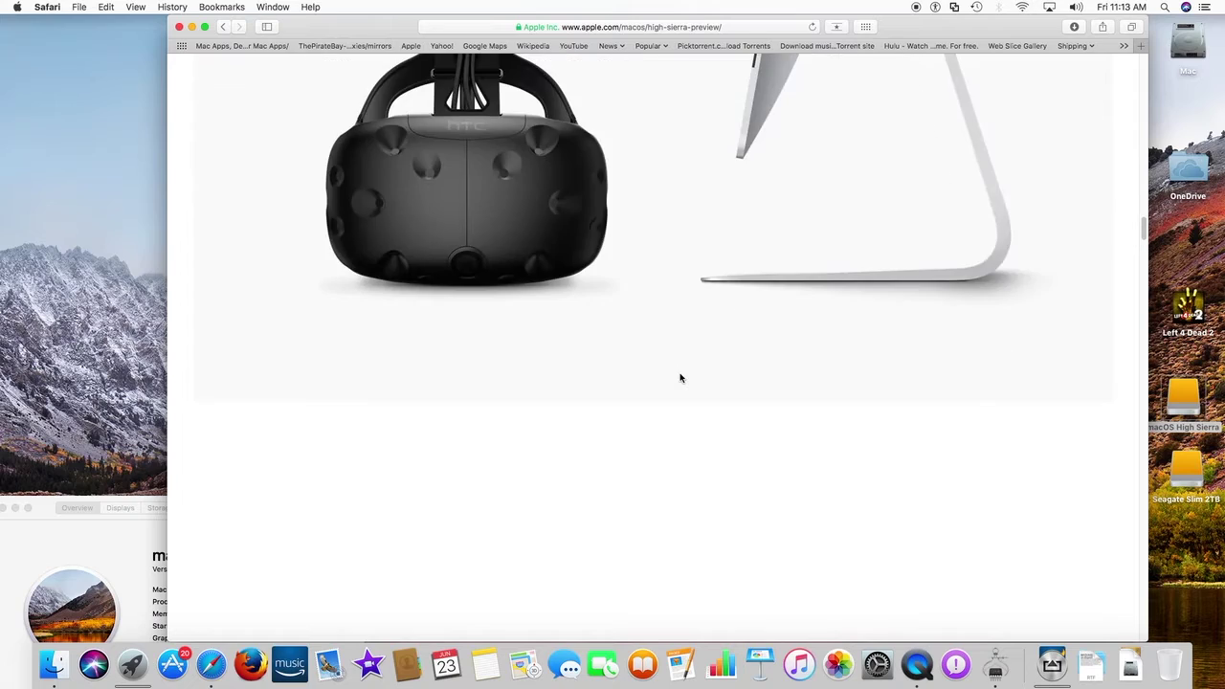
scroll(680, 374, down, 5)
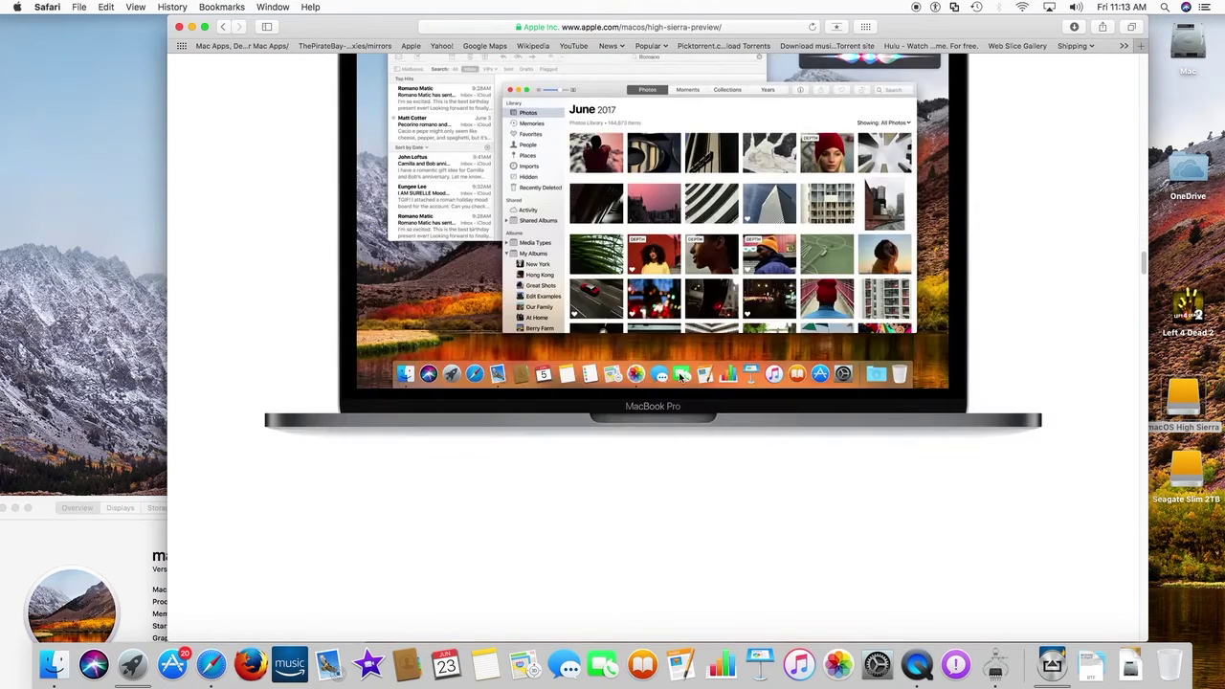
scroll(679, 376, down, 10)
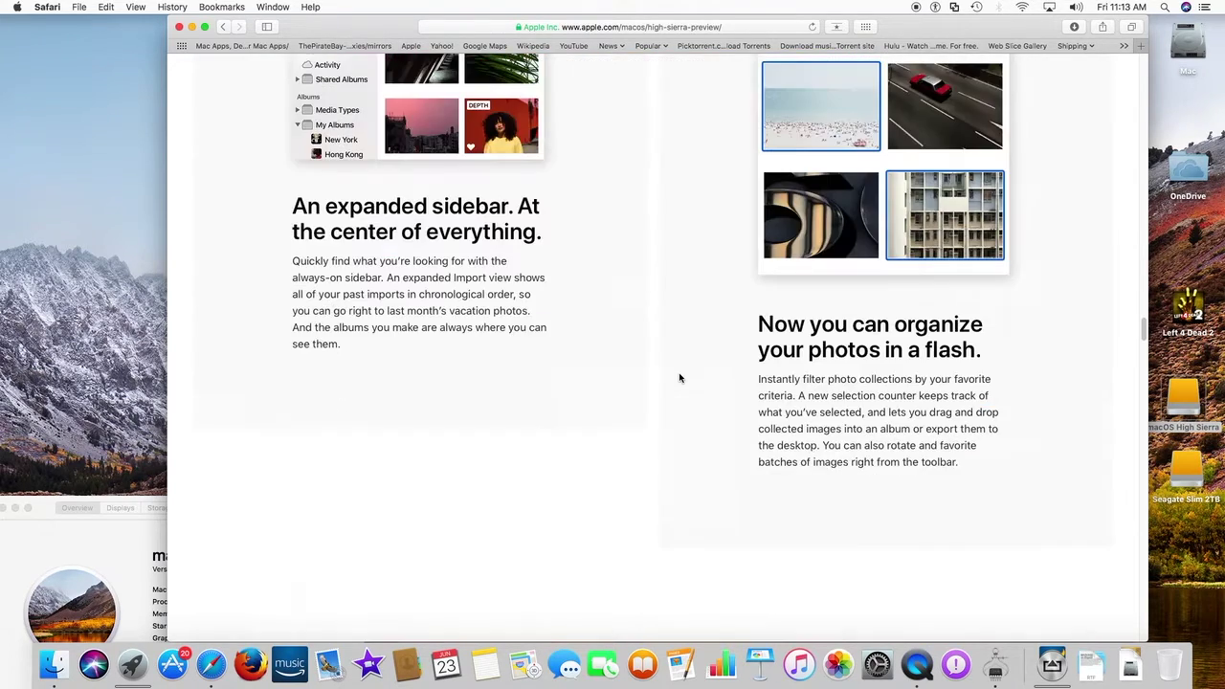
scroll(679, 378, down, 8)
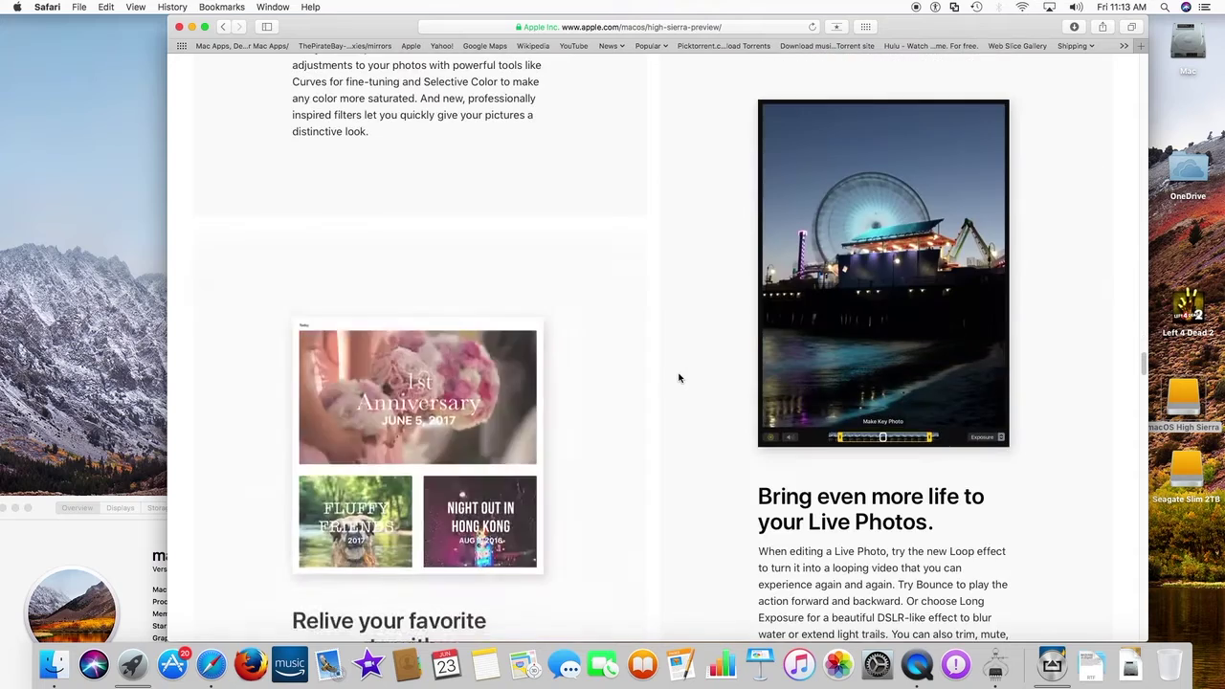
scroll(679, 378, down, 10)
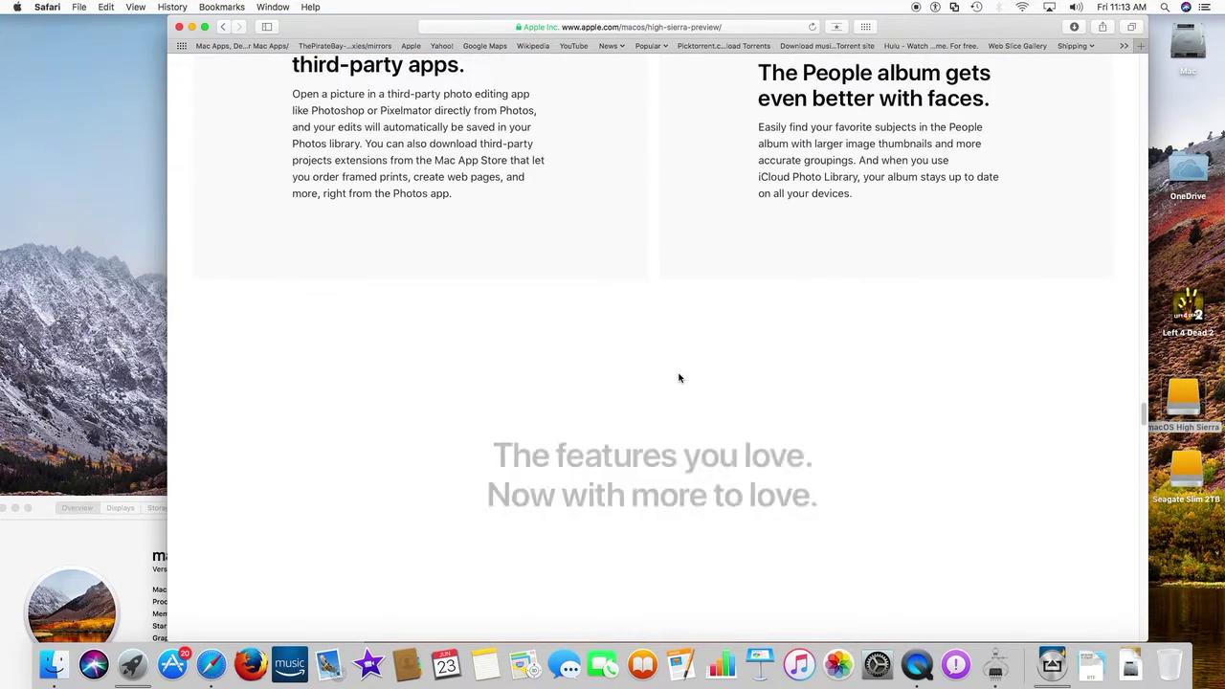
scroll(679, 378, down, 10)
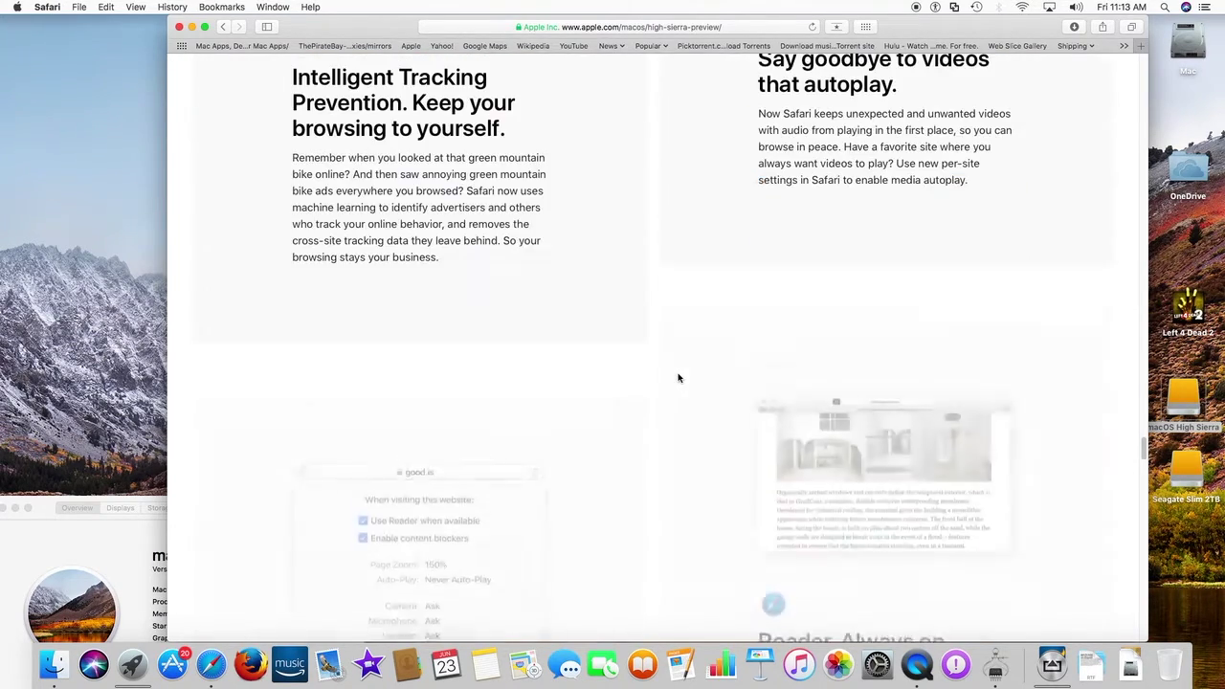
scroll(677, 377, down, 10)
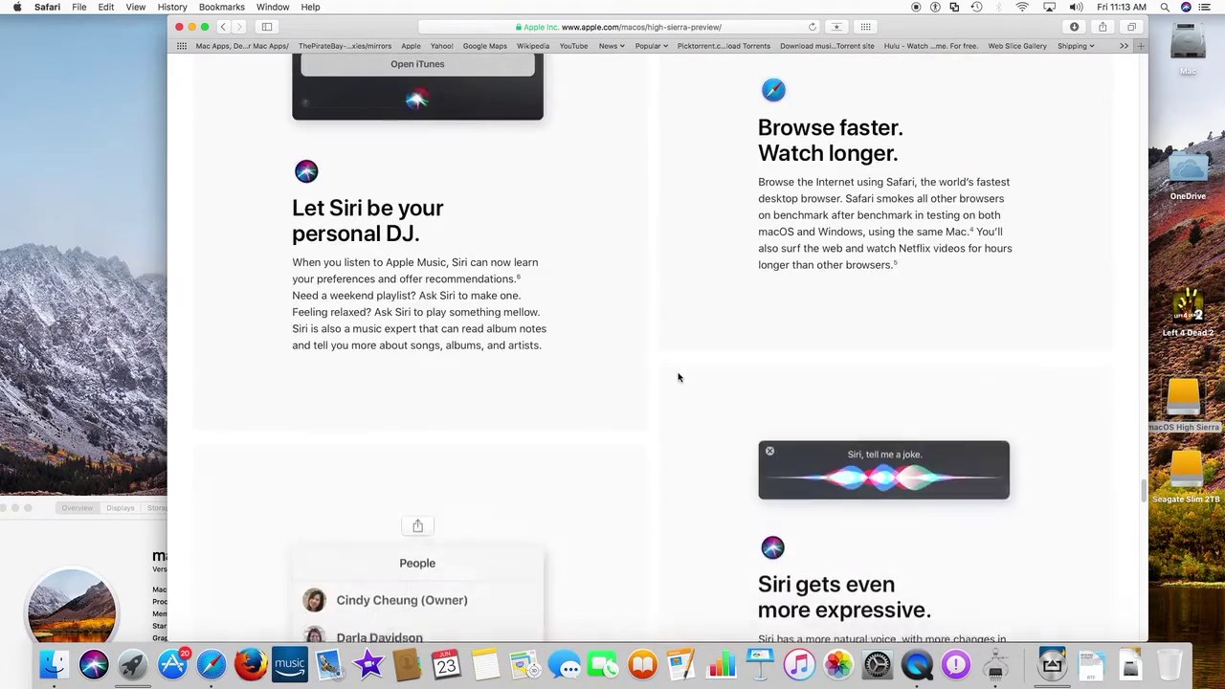
scroll(678, 378, up, 20)
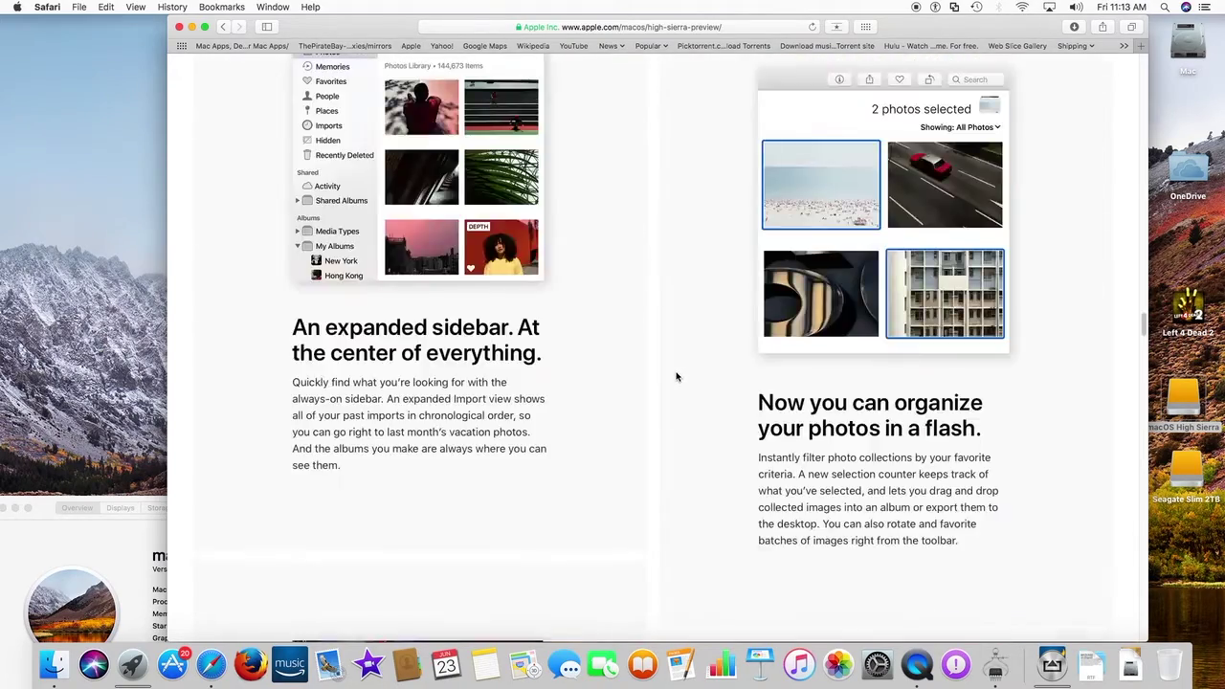
scroll(676, 376, down, 20)
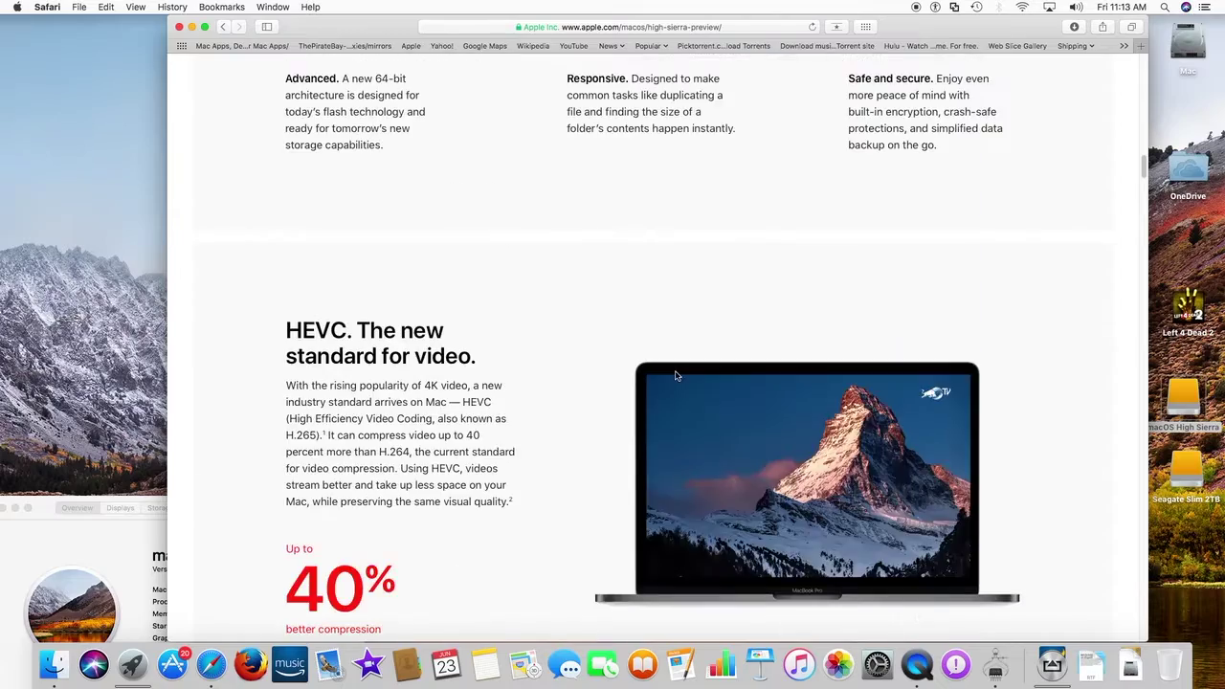
scroll(675, 376, up, 15)
scroll(653, 267, up, 10)
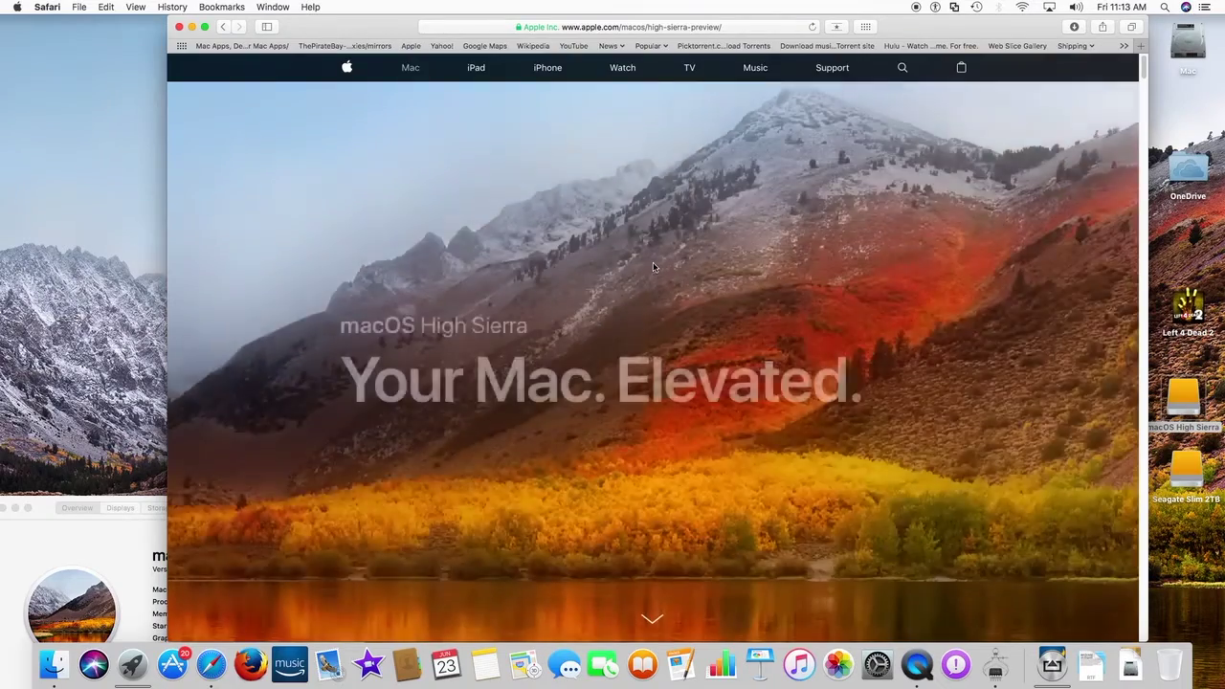
right_click(646, 32)
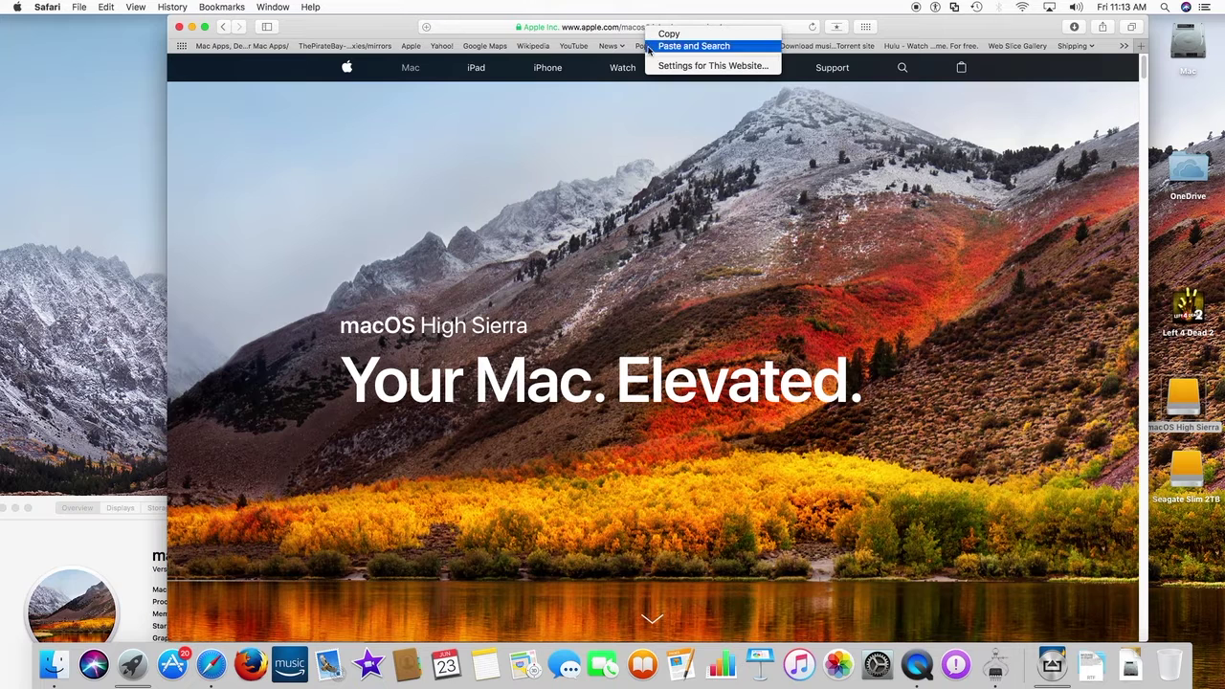
Step: Enable 'Use Reader when available' in apple.com's website settings
click(657, 65)
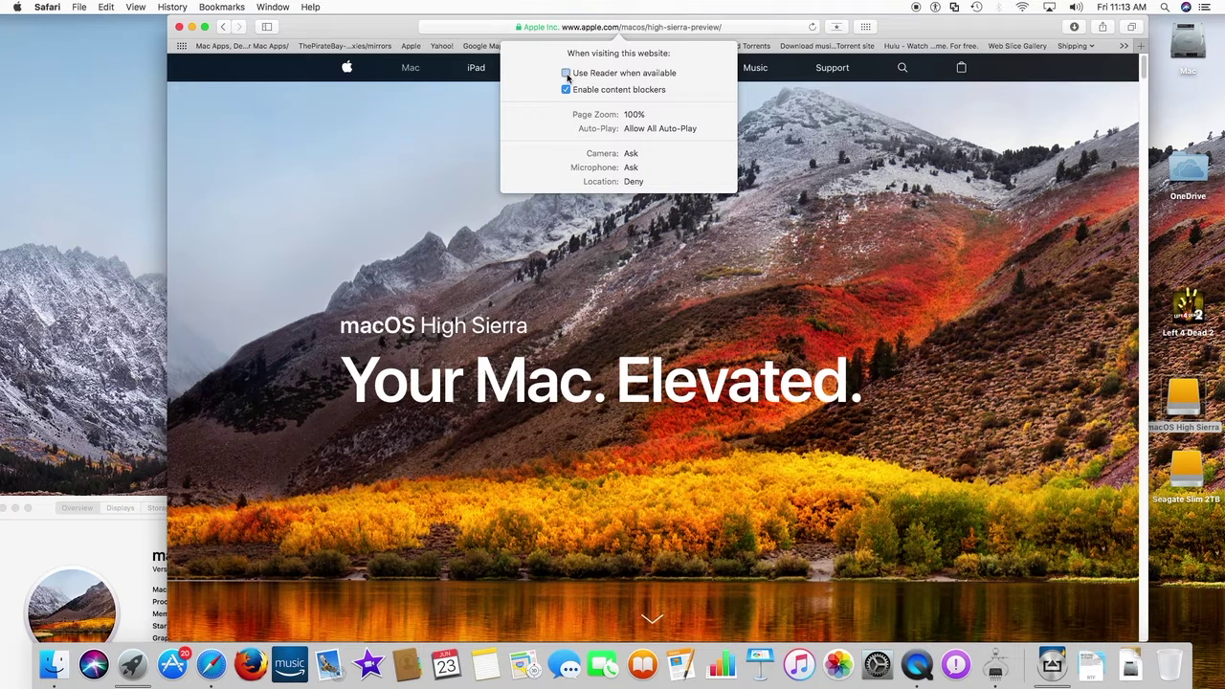
click(565, 73)
click(858, 203)
Step: Scroll the High Sierra preview page down to the footer and back to the top
scroll(784, 263, down, 15)
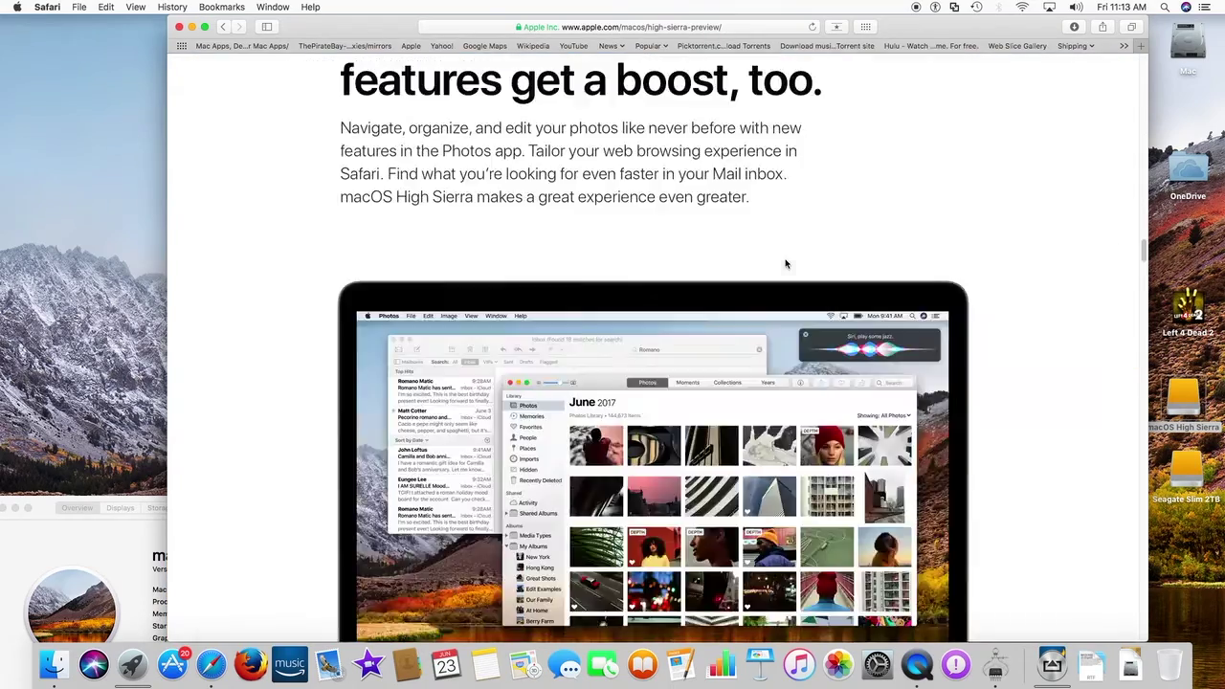
scroll(785, 263, down, 20)
scroll(785, 263, down, 20)
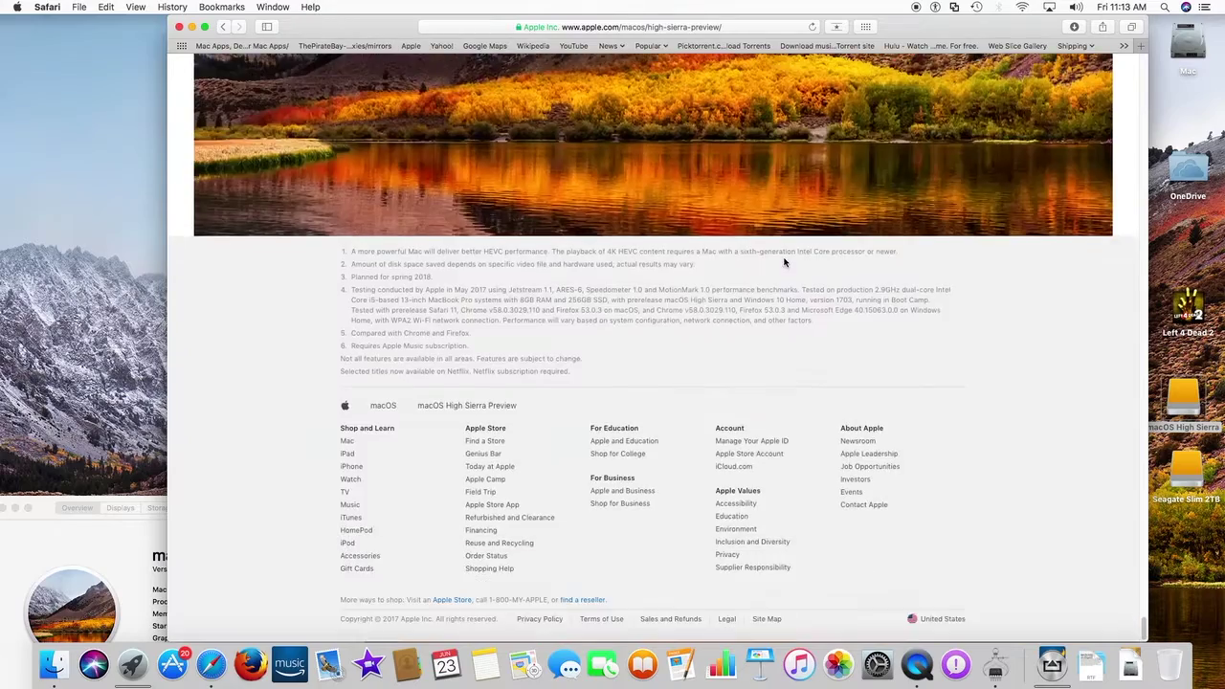
scroll(785, 262, up, 20)
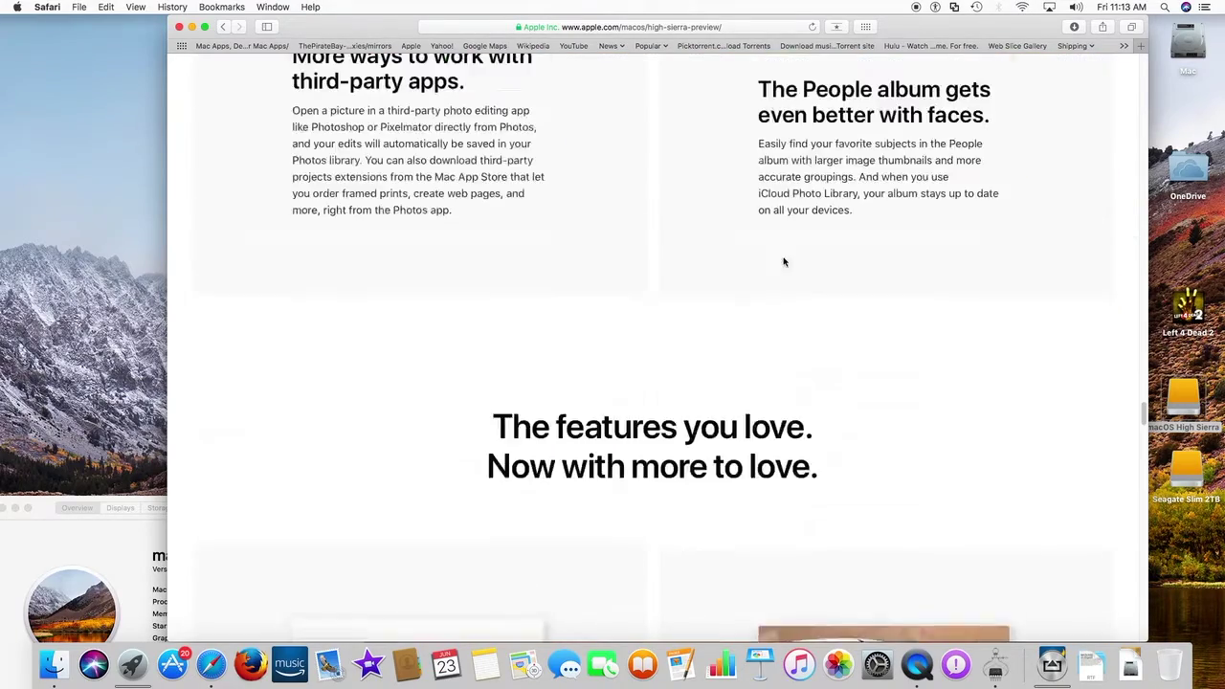
scroll(782, 262, up, 20)
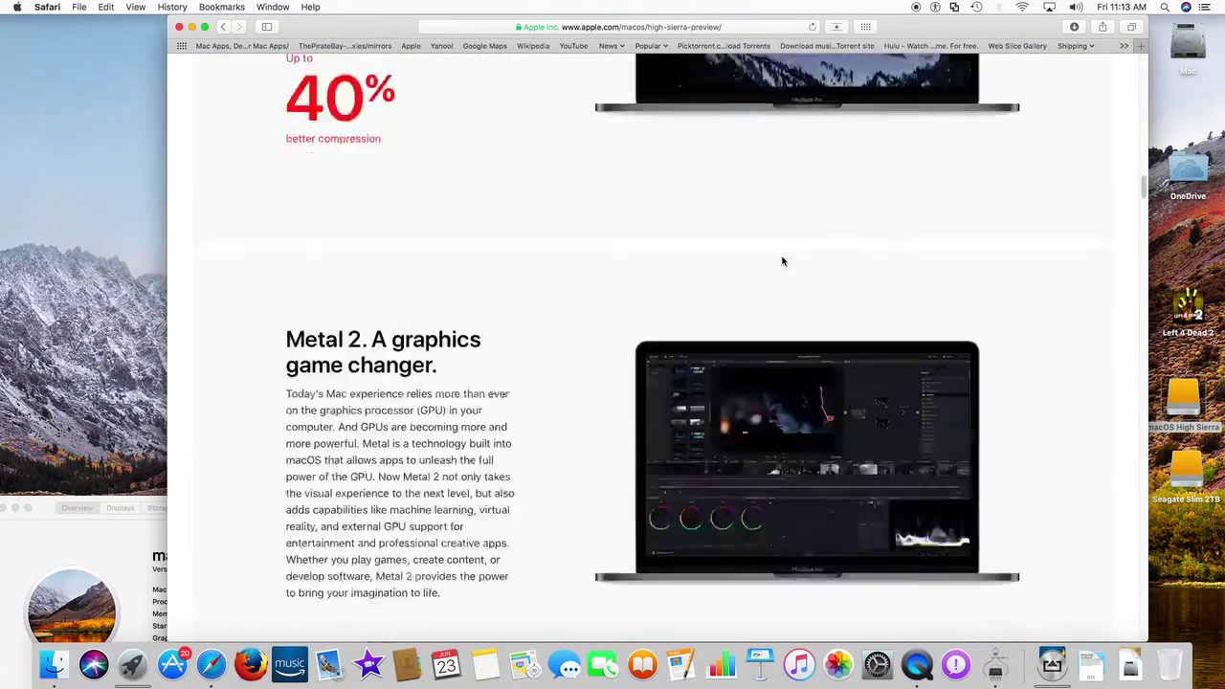
scroll(782, 260, up, 15)
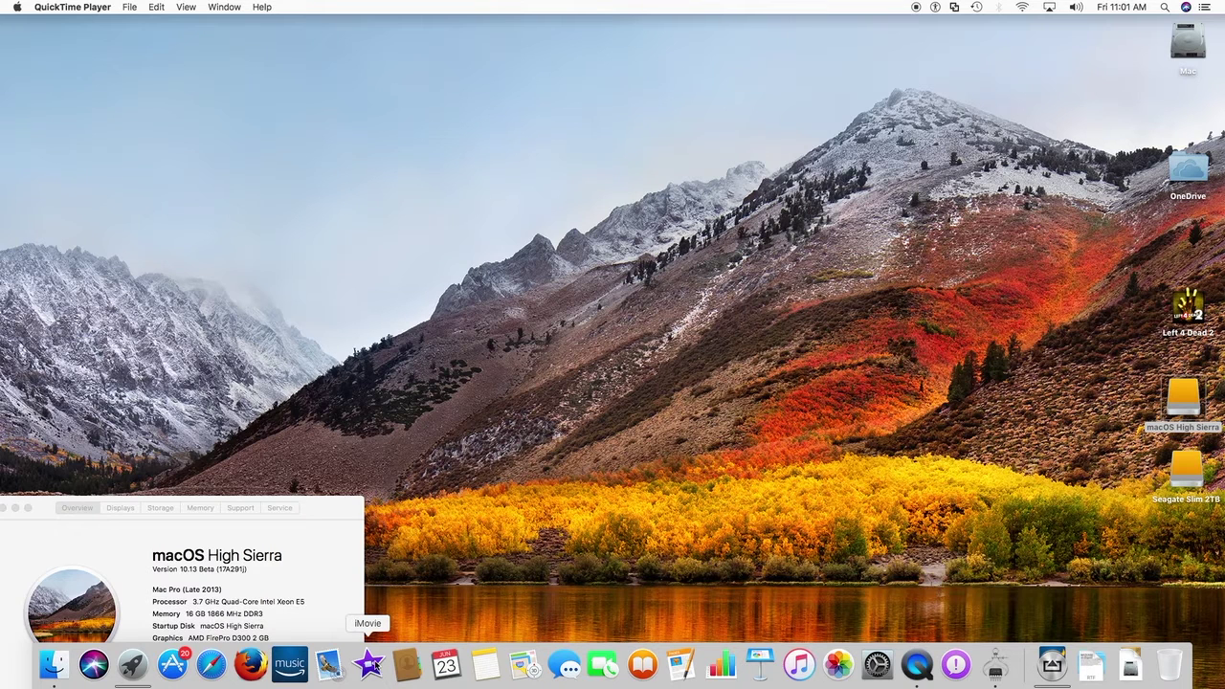
Step: Launch iMovie, dismiss the welcome screen, and bring up File export for My First Project
click(373, 668)
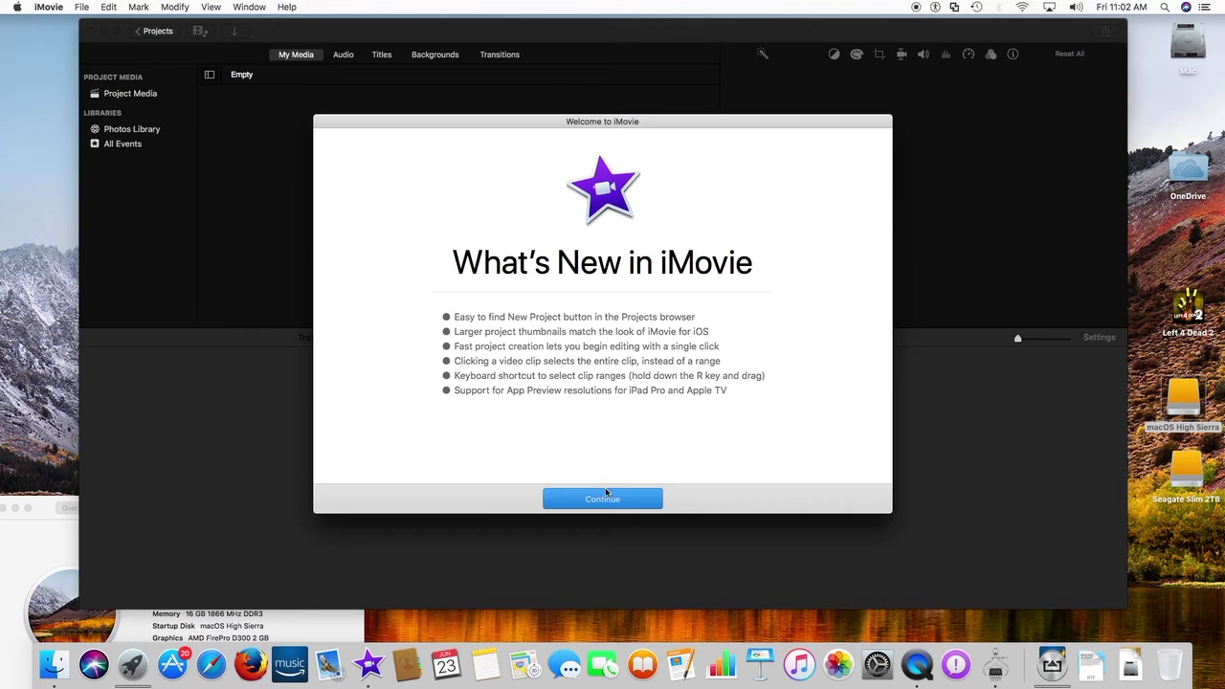
click(603, 499)
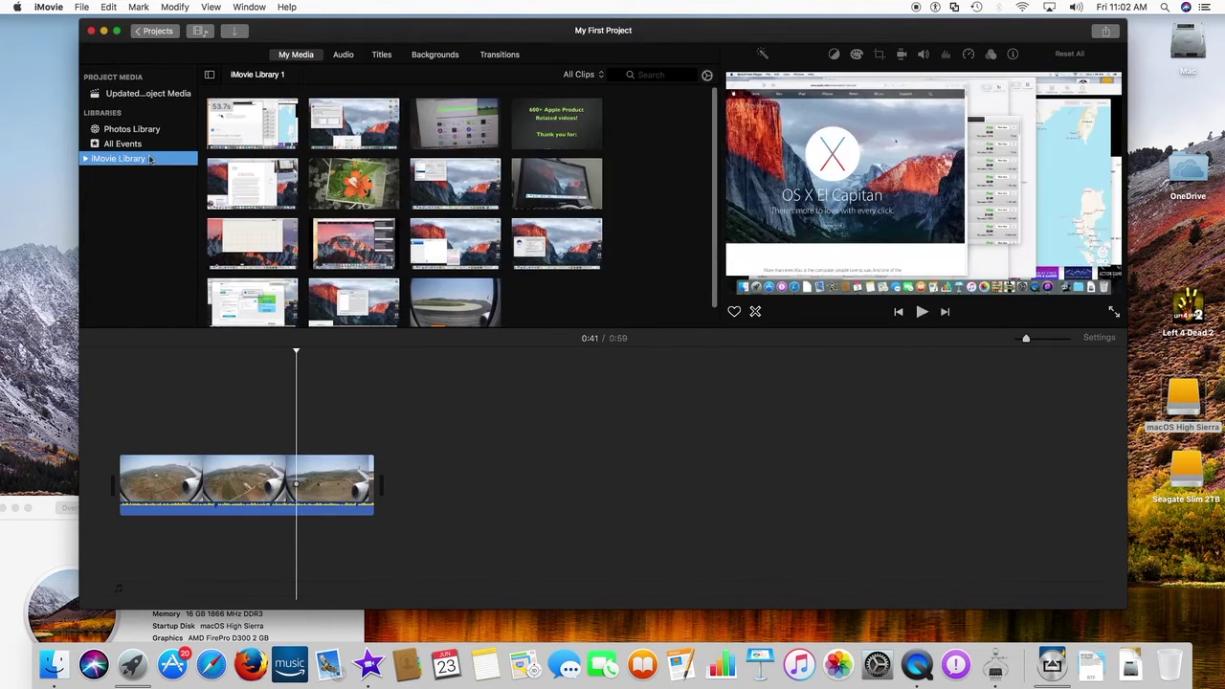
click(292, 353)
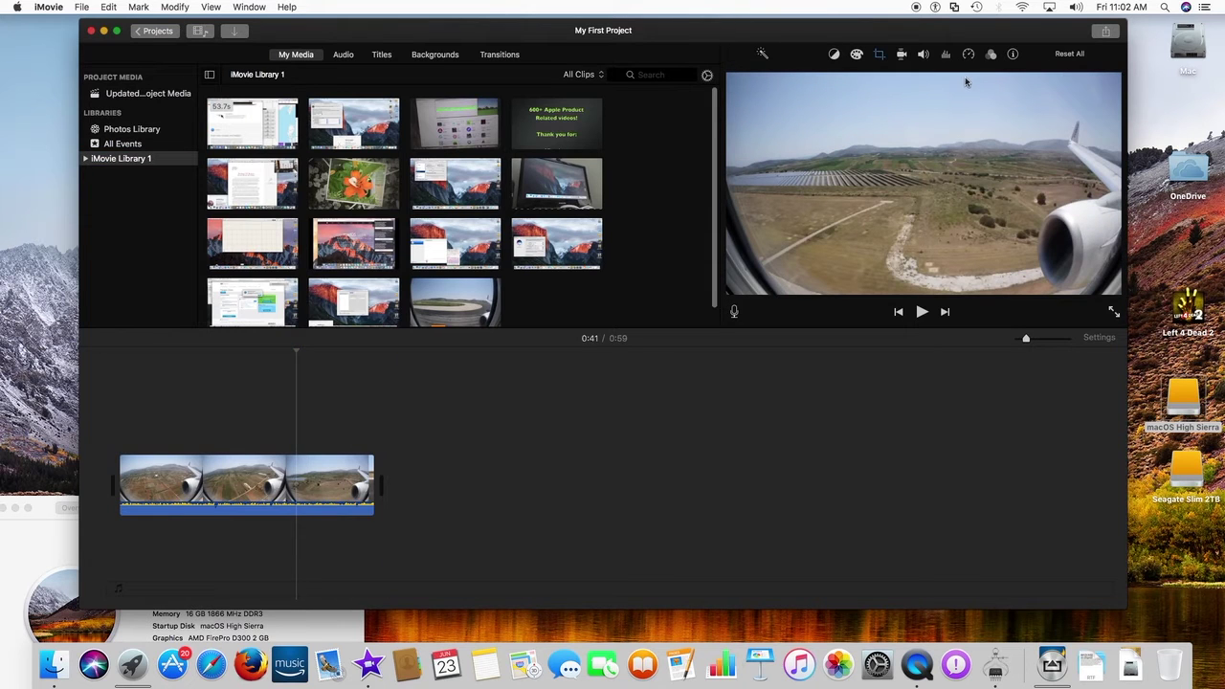
click(1105, 30)
click(1105, 164)
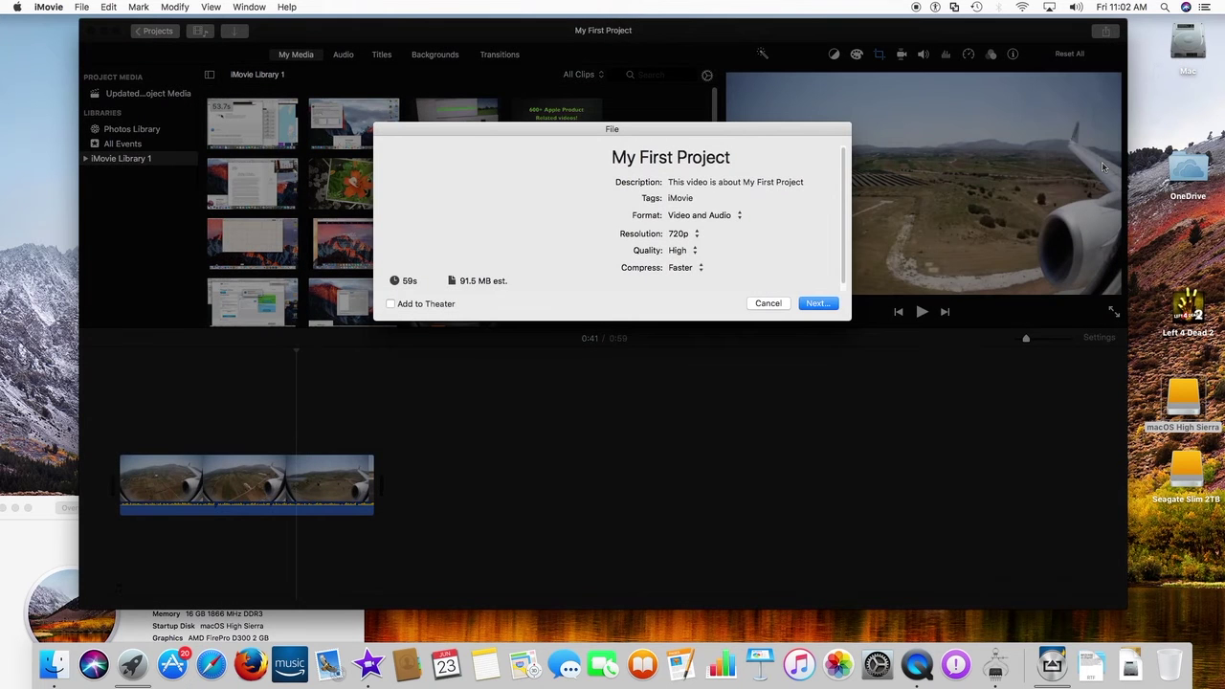
Step: Name the export 'test', keep the Documents location, and save it
click(818, 303)
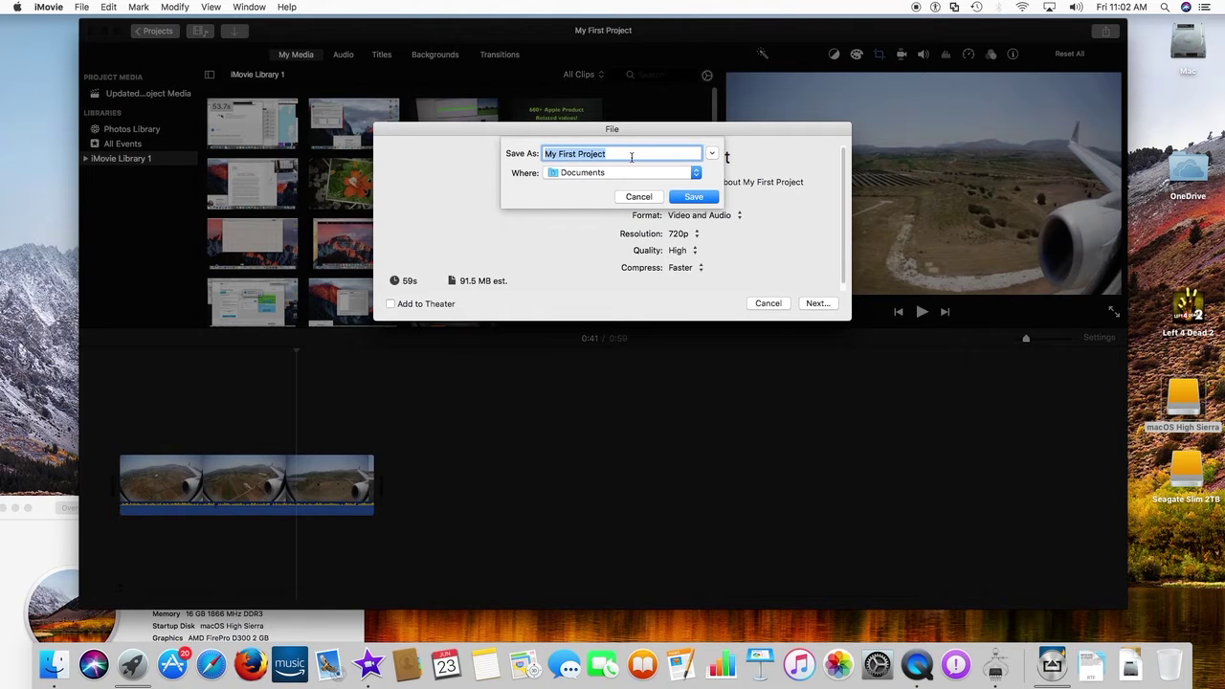
text(tesyt)
key(BackSpace)
key(BackSpace)
text(t)
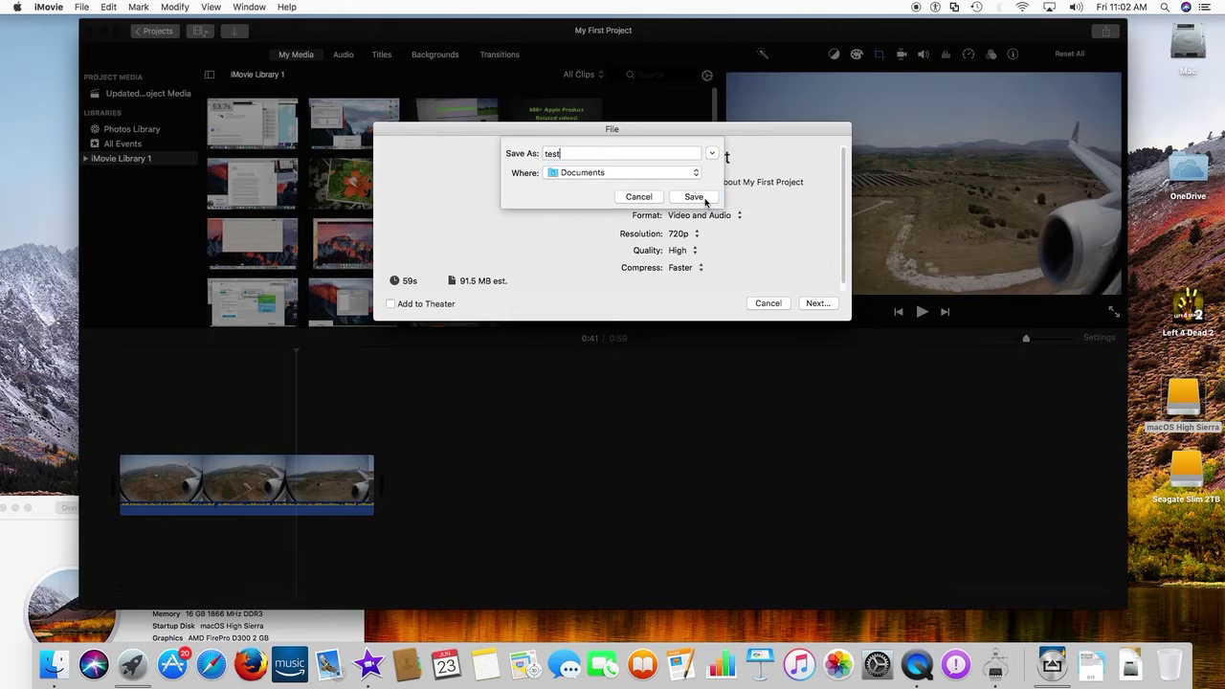
click(693, 196)
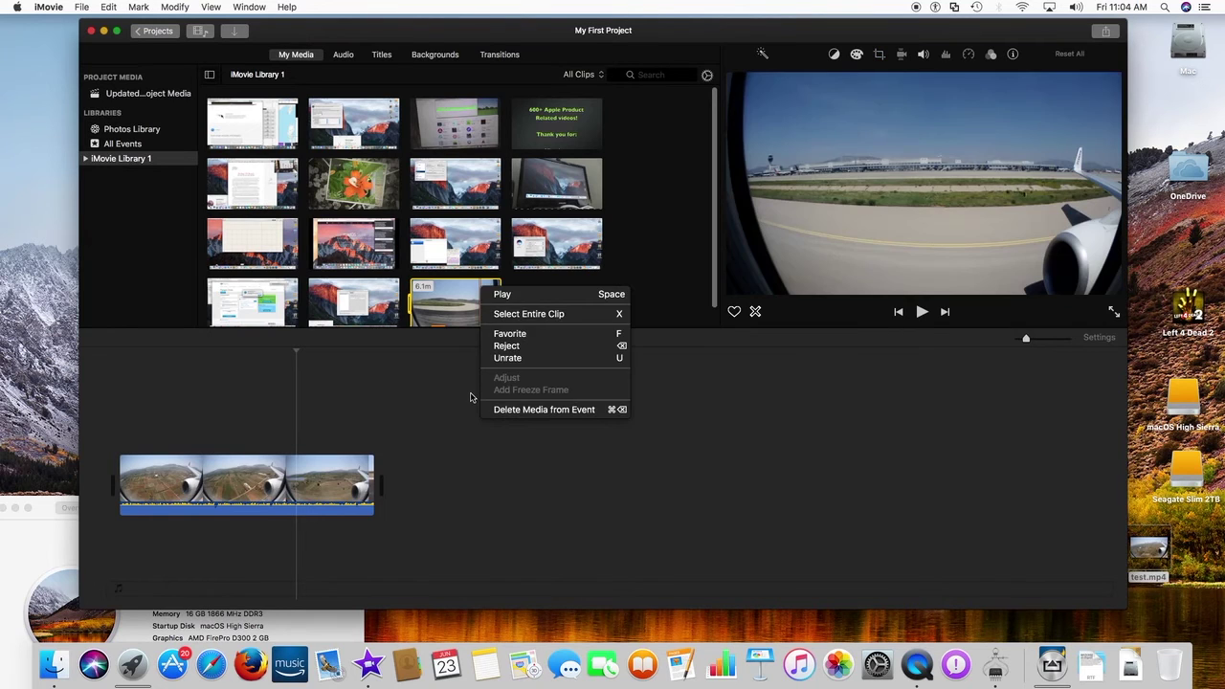
Step: Dismiss the clip menu and quit iMovie
click(467, 396)
click(39, 7)
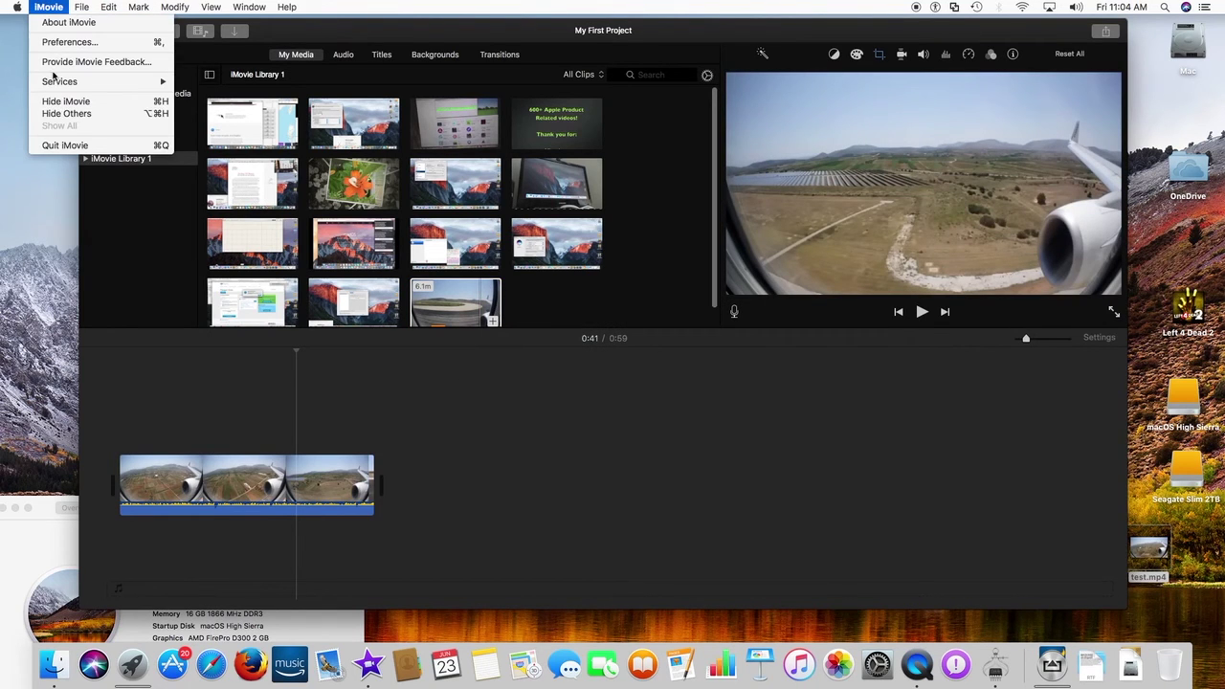
click(55, 144)
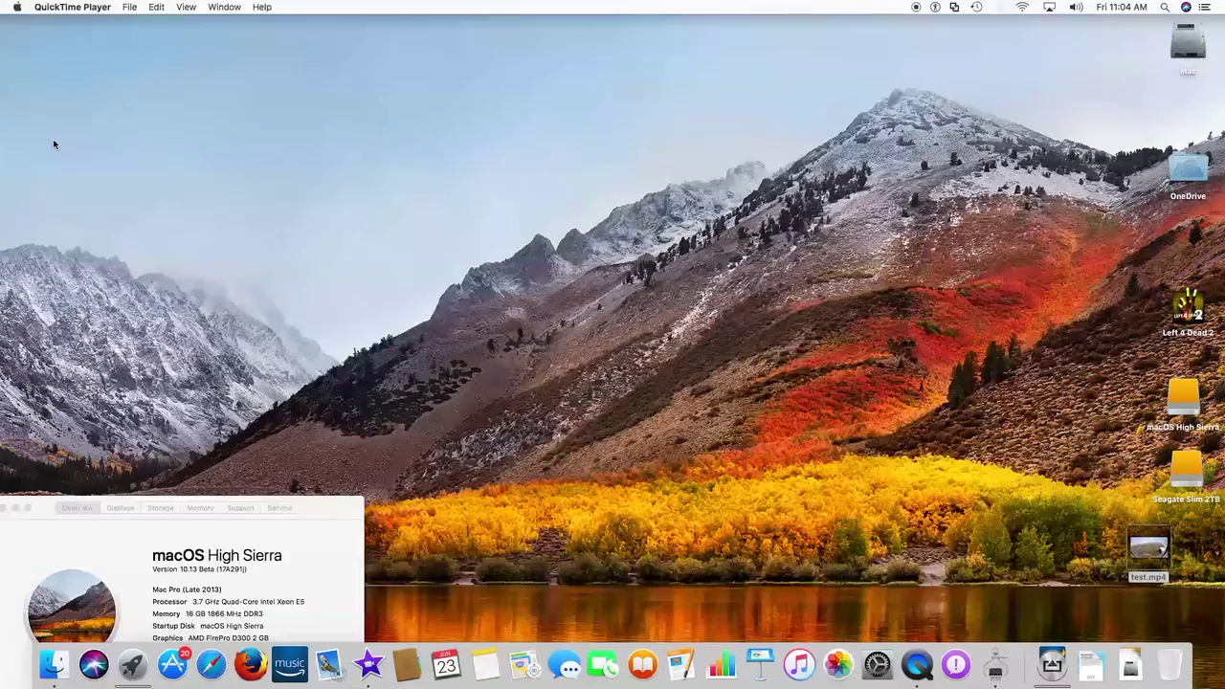